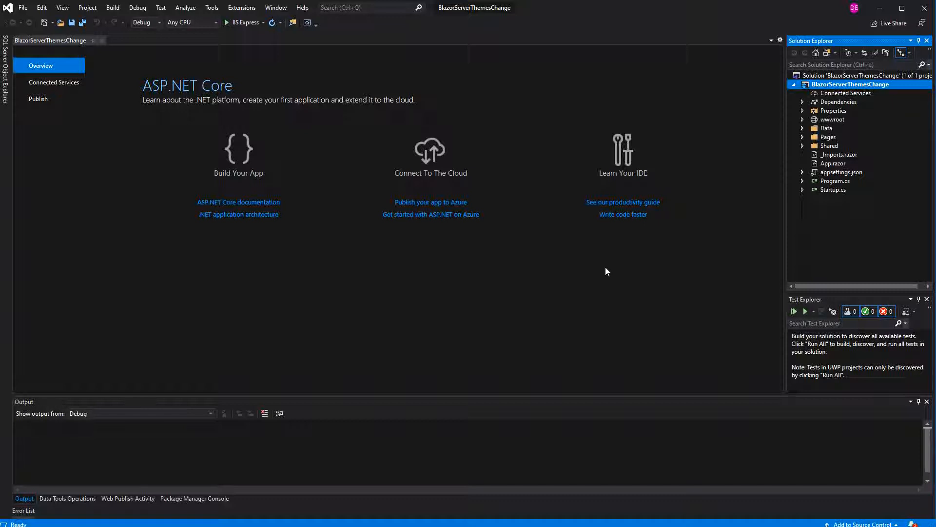
- Open MainLayout.razor from the Shared folder and select lines 3–15 of its markup
left_click(802, 146)
double_click(848, 155)
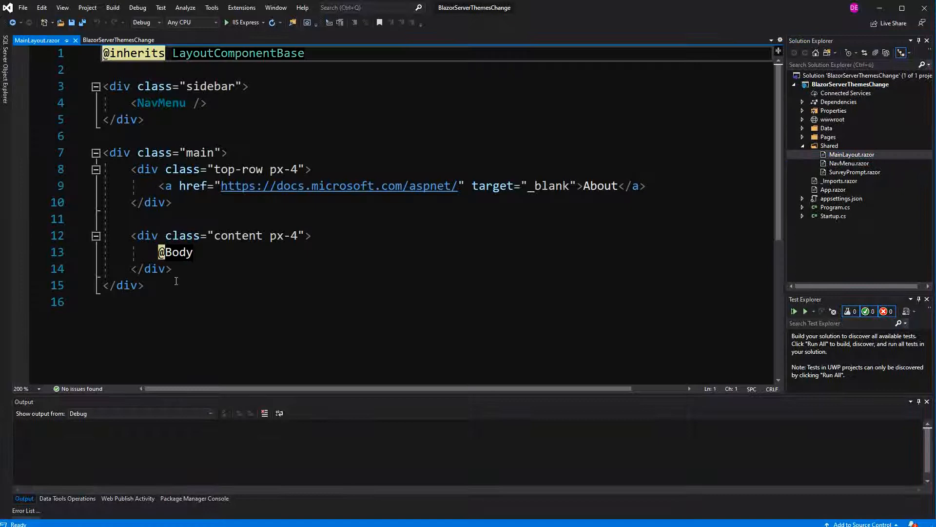
left_click_drag(175, 280, 87, 92)
- Delete the selected layout markup, preview Bootswatch's Minty theme and bring up developer tools
key("Delete")
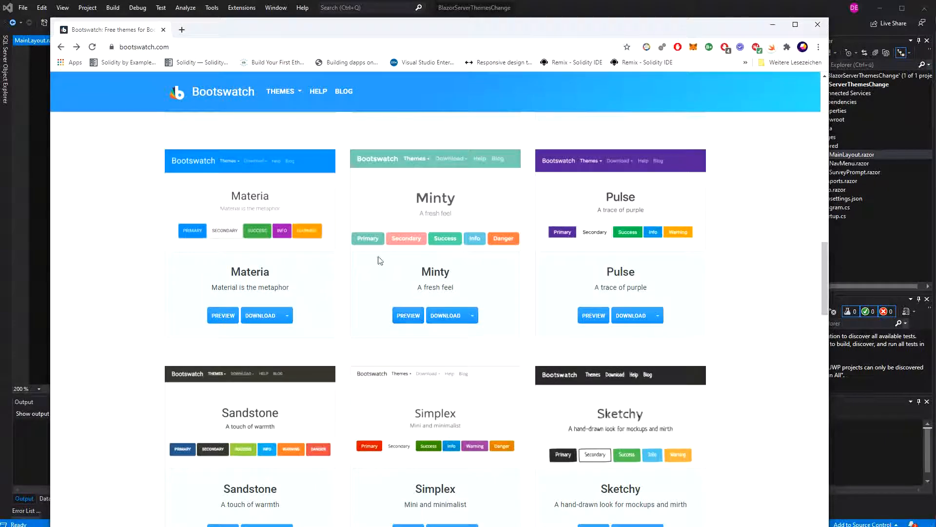
left_click(403, 315)
scroll(178, 242, "down", 1)
scroll(176, 244, "down", 4)
scroll(176, 246, "up", 5)
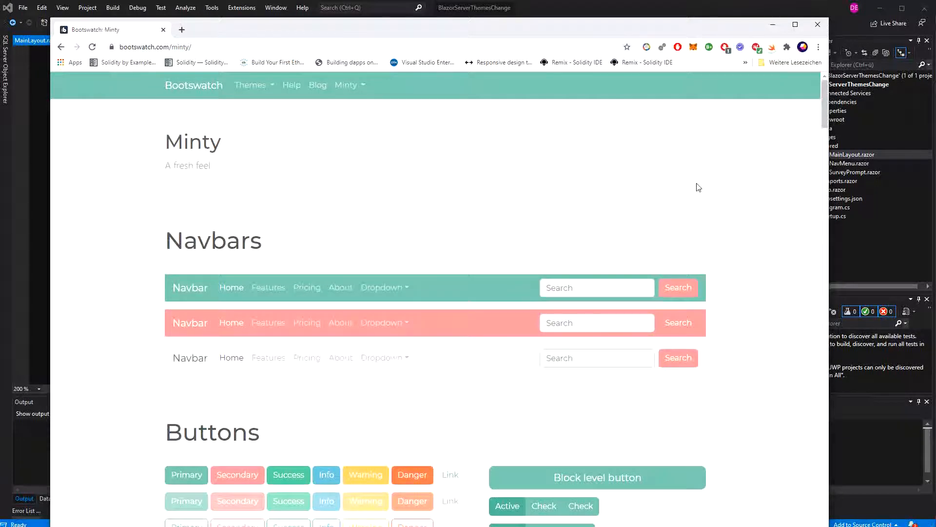
key("F12")
- Inspect the Minty page's <body> in the Elements panel, then minimize the browser
left_click(563, 79)
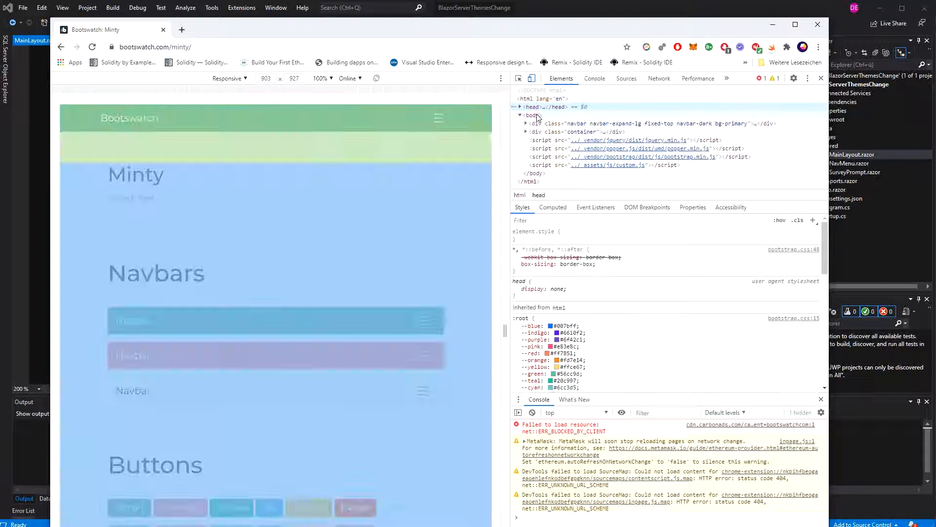
left_click(538, 116)
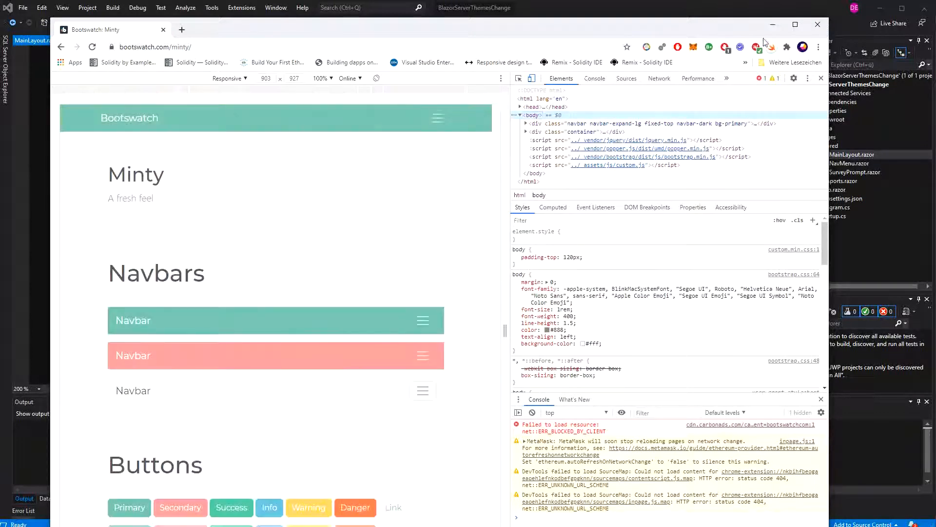
left_click(773, 24)
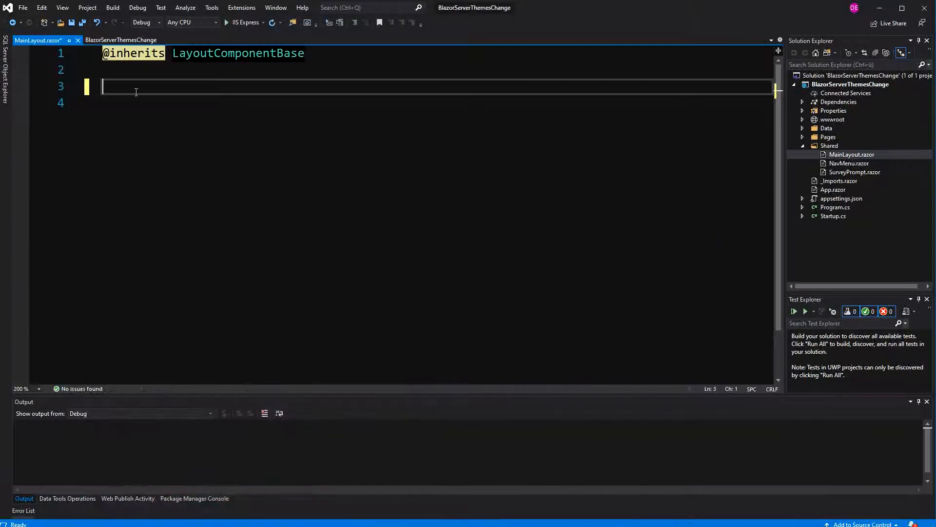
- Paste the Minty page markup into MainLayout.razor and remove the script tags before </body>
key("ctrl+v")
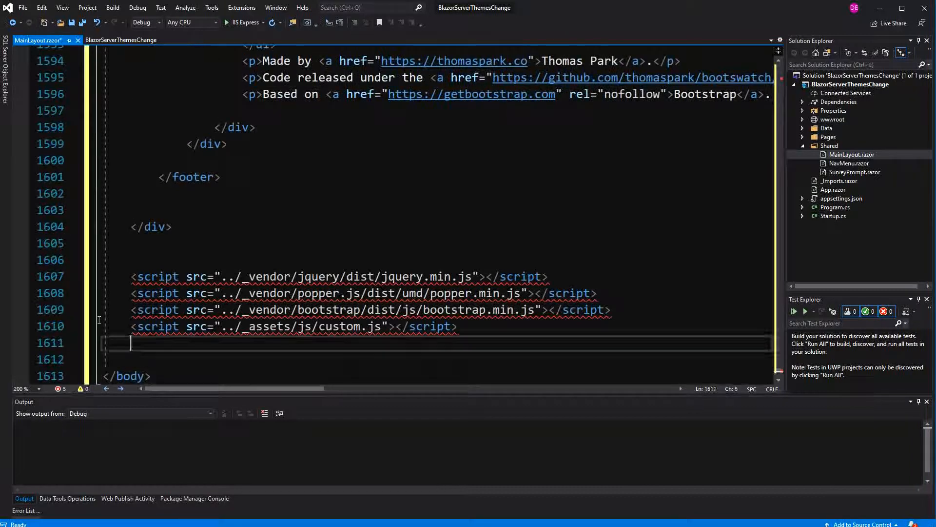
left_click_drag(130, 343, 62, 276)
key("BackSpace")
key("BackSpace")
key("BackSpace")
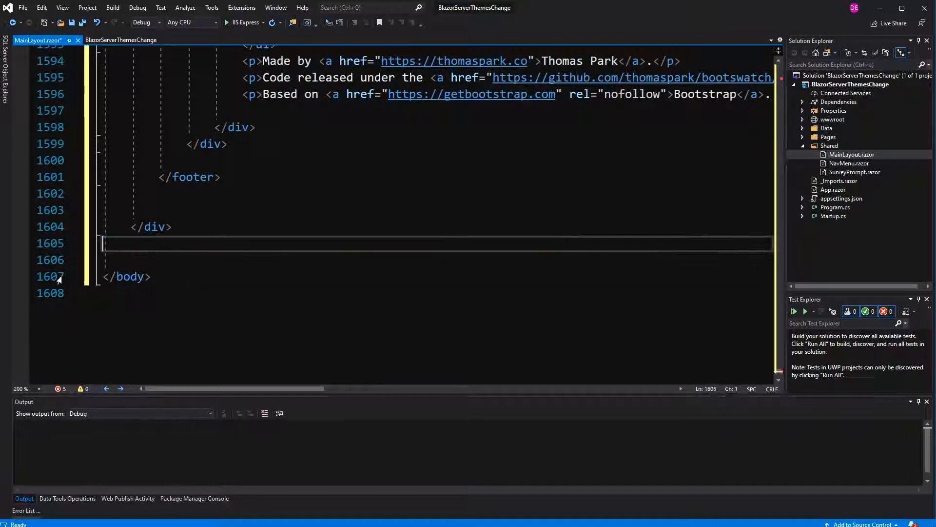
key("BackSpace")
scroll(226, 227, "up", 6)
- From the Error List jump to the carbonads script on line 75 and delete that line
left_click(59, 389)
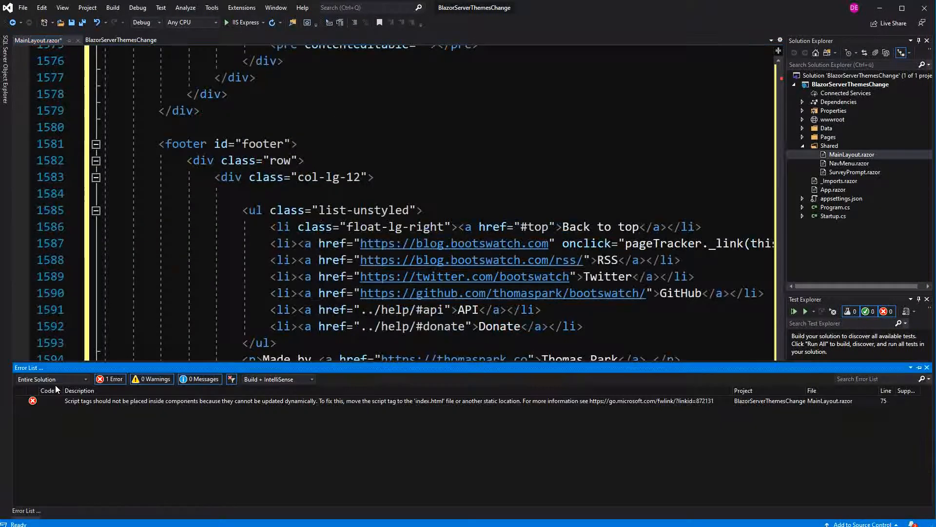
double_click(225, 401)
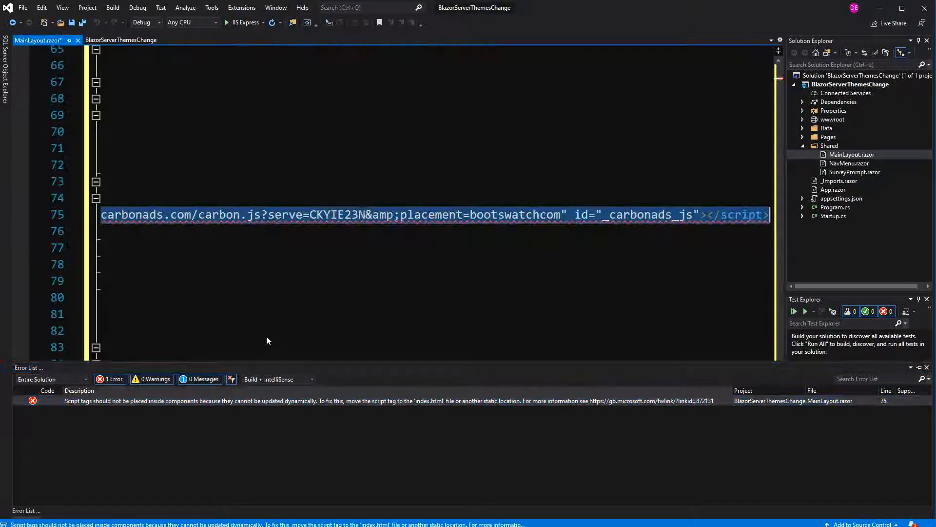
left_click(297, 220)
key("Home")
key("shift+Down")
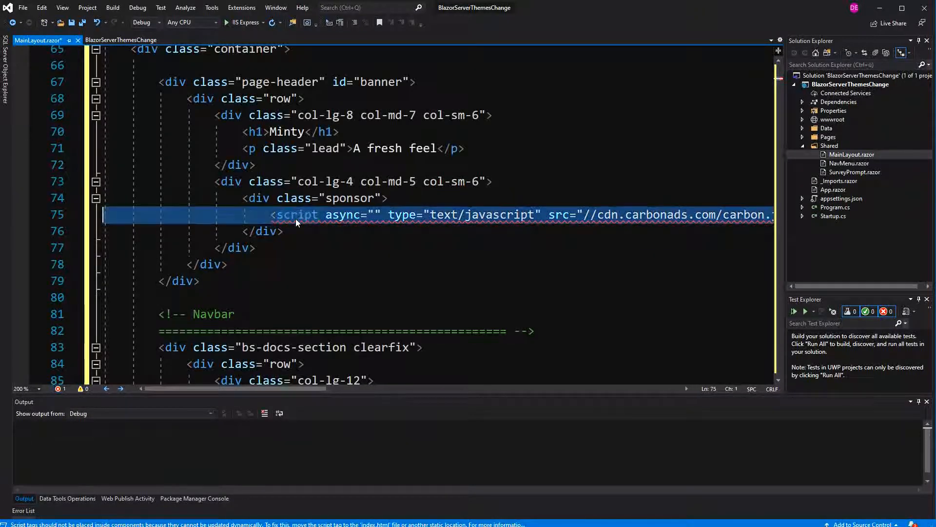
key("Delete")
scroll(302, 247, "up", 2)
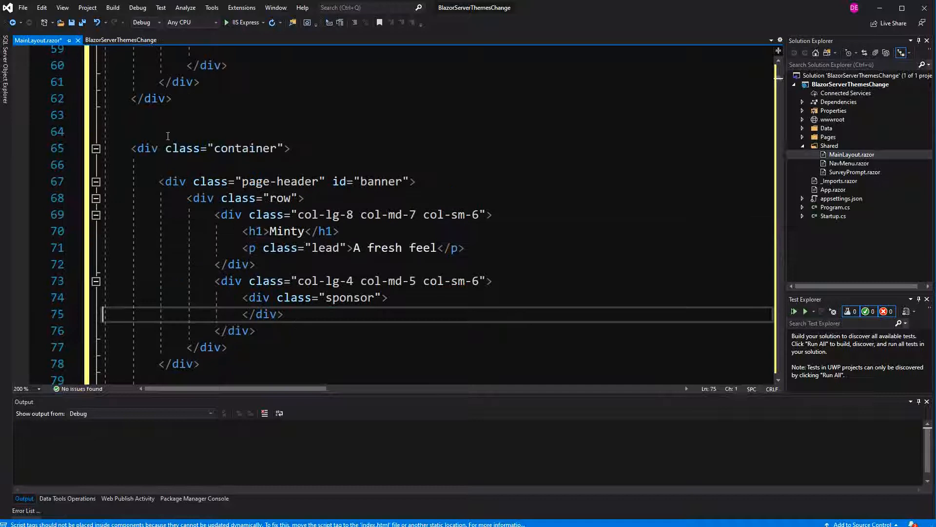
scroll(176, 143, "up", 5)
scroll(329, 229, "up", 6)
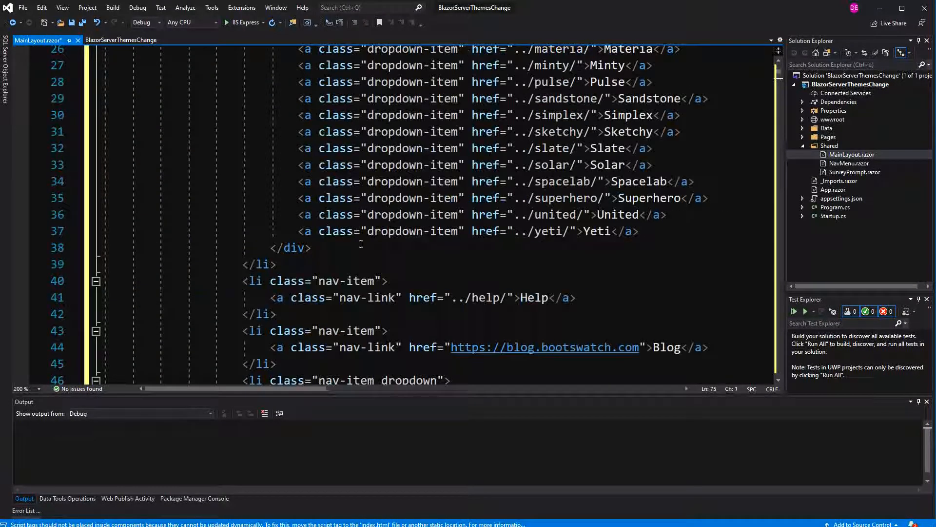
- In Startup.cs add endpoints.MapControllers(); as the first line of the UseEndpoints block
double_click(823, 214)
scroll(381, 266, "down", 10)
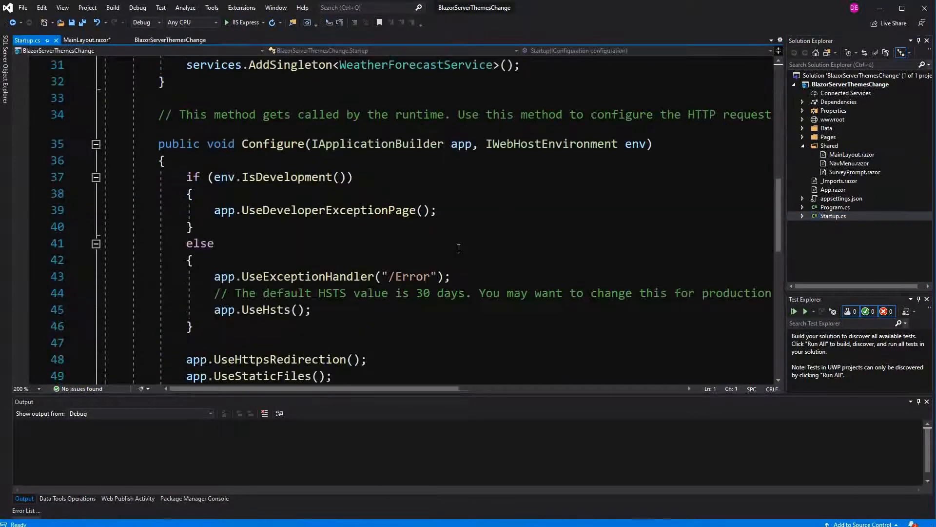
scroll(380, 265, "down", 5)
left_click(298, 215)
key("Return")
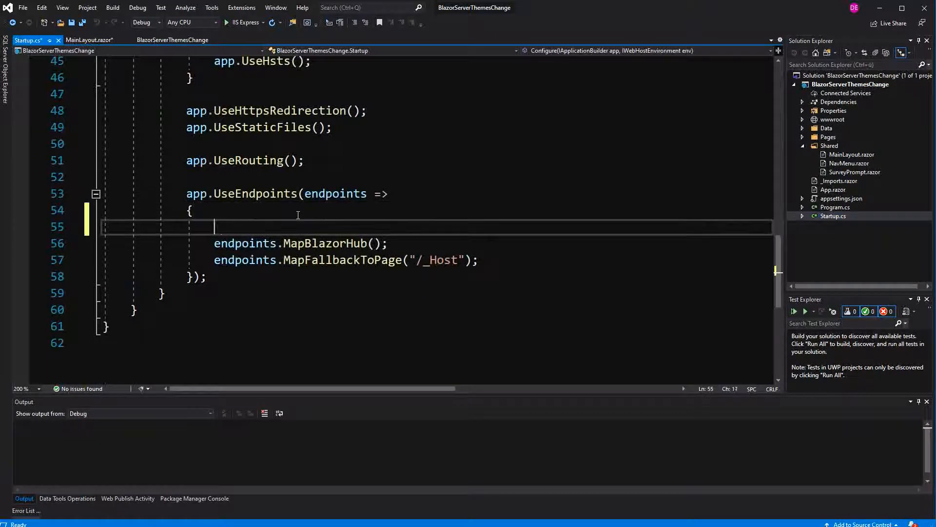
type("endpoints.MapC")
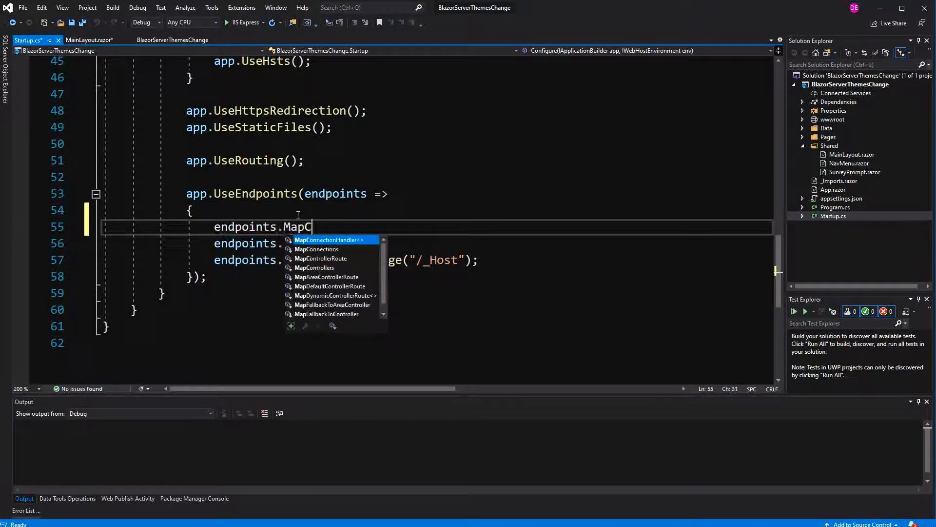
type("ontr")
key("Down")
key("Tab")
type("(")
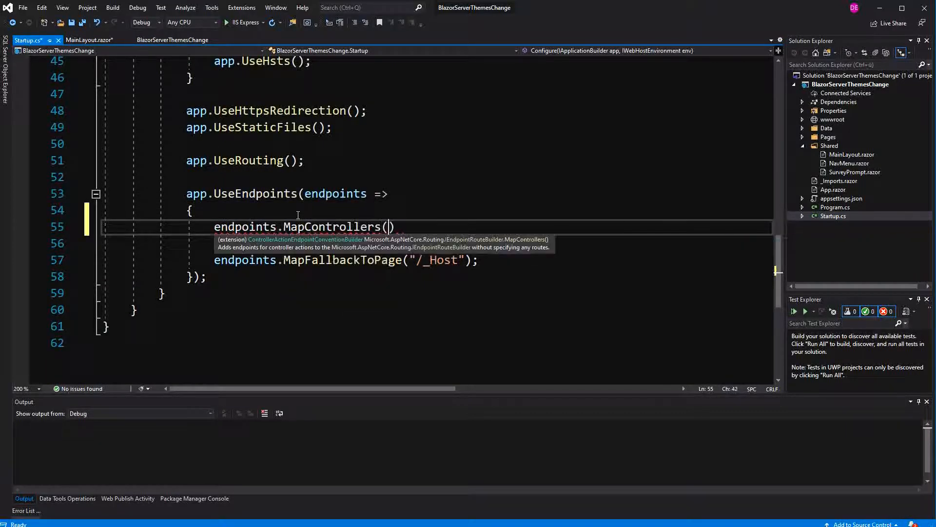
type(");")
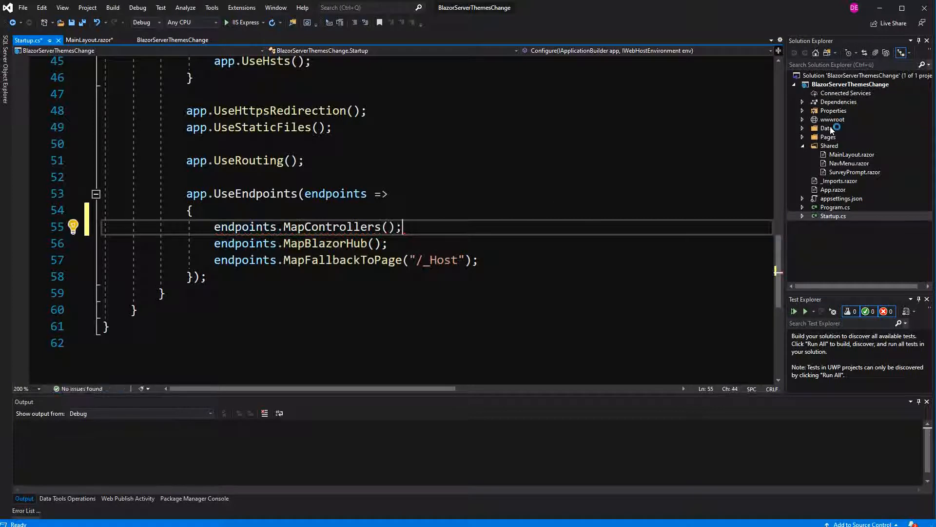
- Add a new item using the API Controller Class - Empty template, named Style
right_click(832, 86)
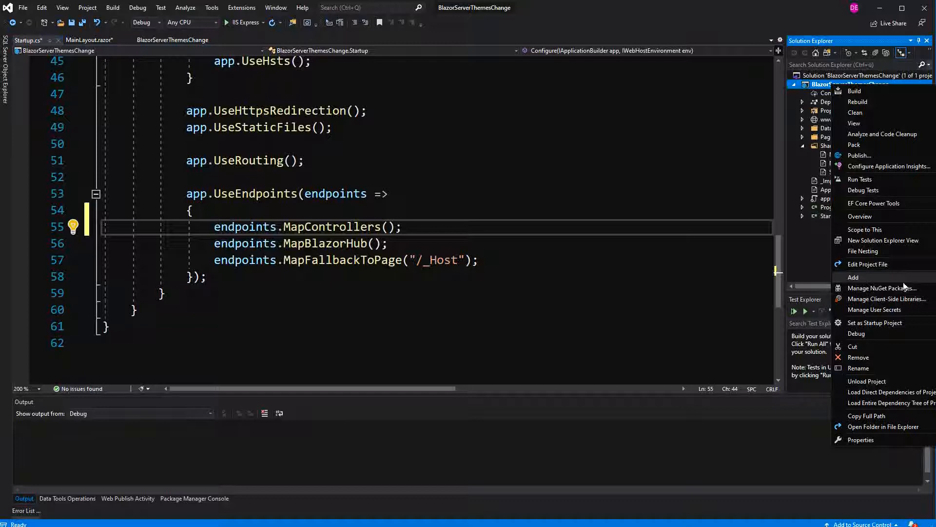
key("ctrl+shift+a")
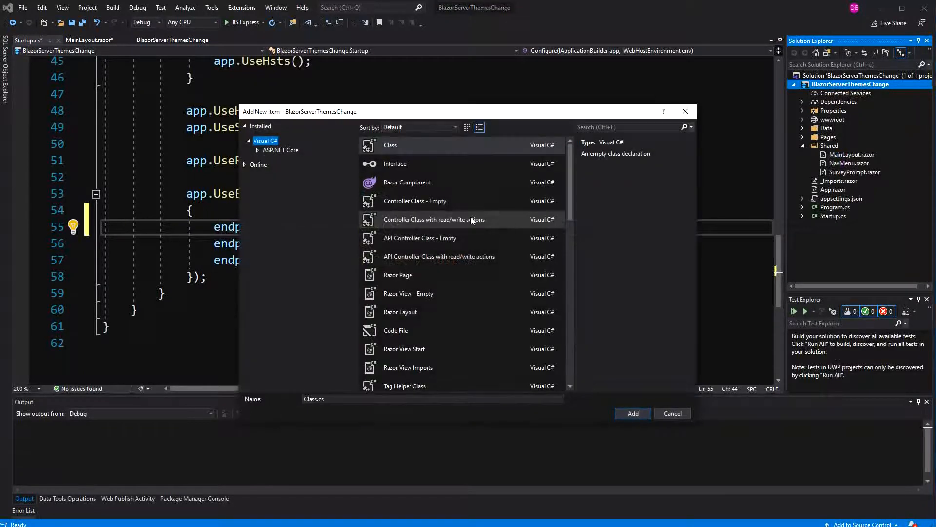
left_click(422, 240)
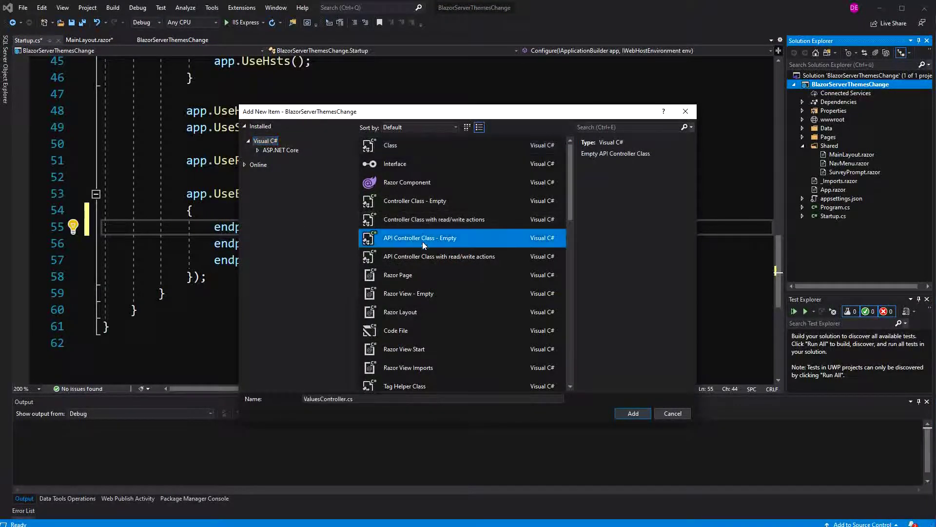
left_click(315, 399)
type("S")
type("e")
key("Return")
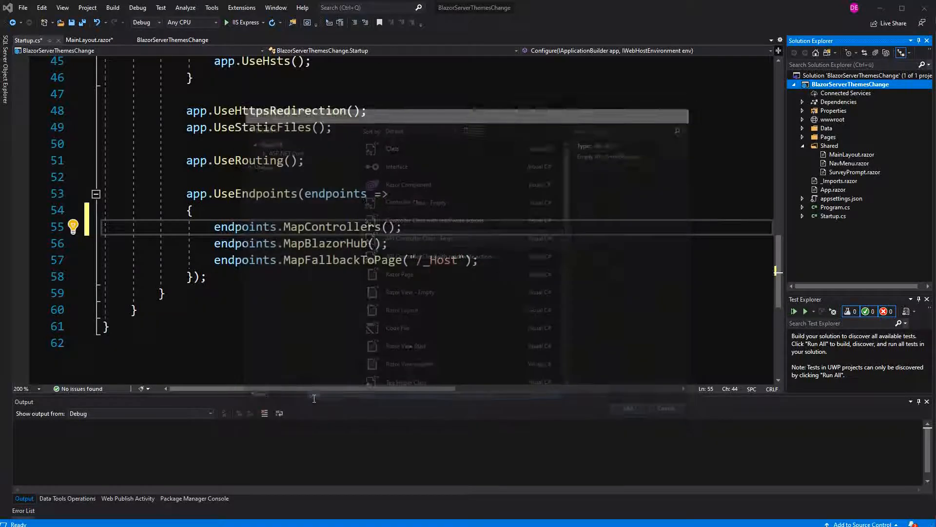
- Strip api from the Style route and start a public ActionResult action in the class body
double_click(197, 213)
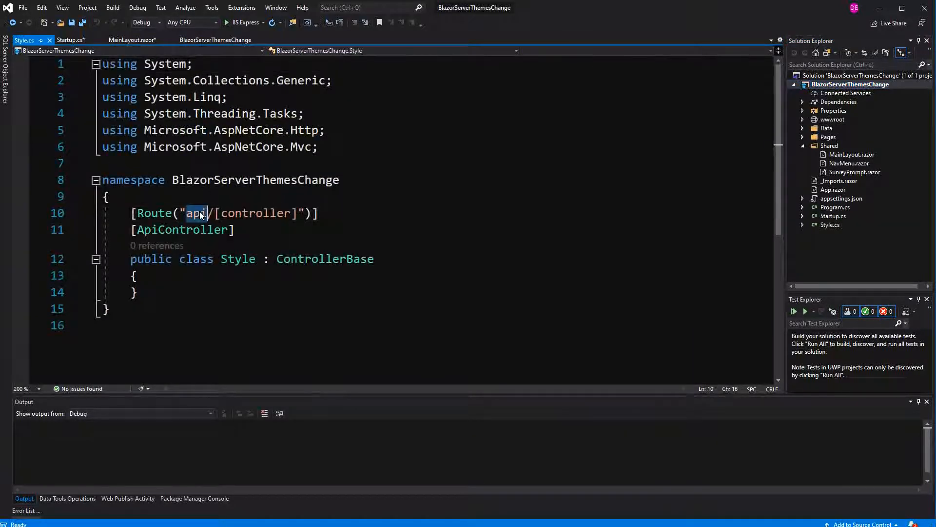
key("BackSpace")
scroll(197, 215, "down", 2)
left_click(166, 183)
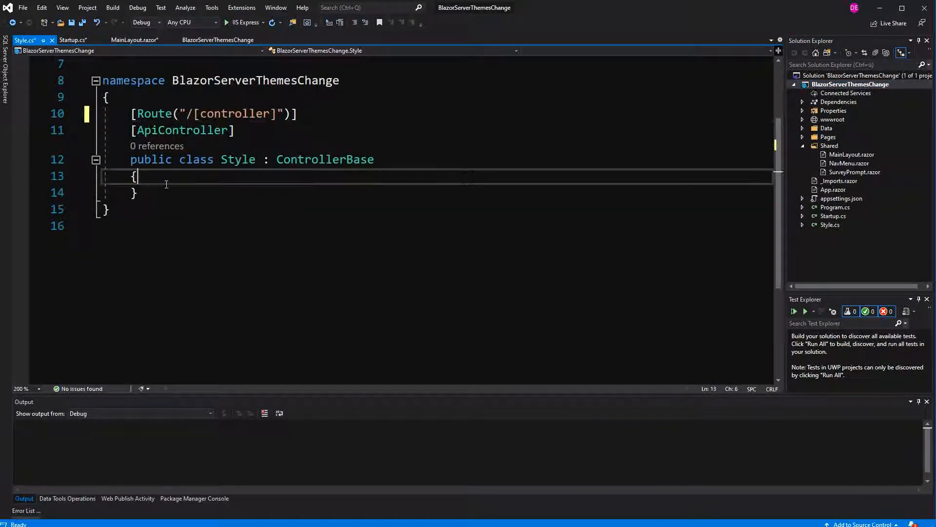
key("Return")
type("public as")
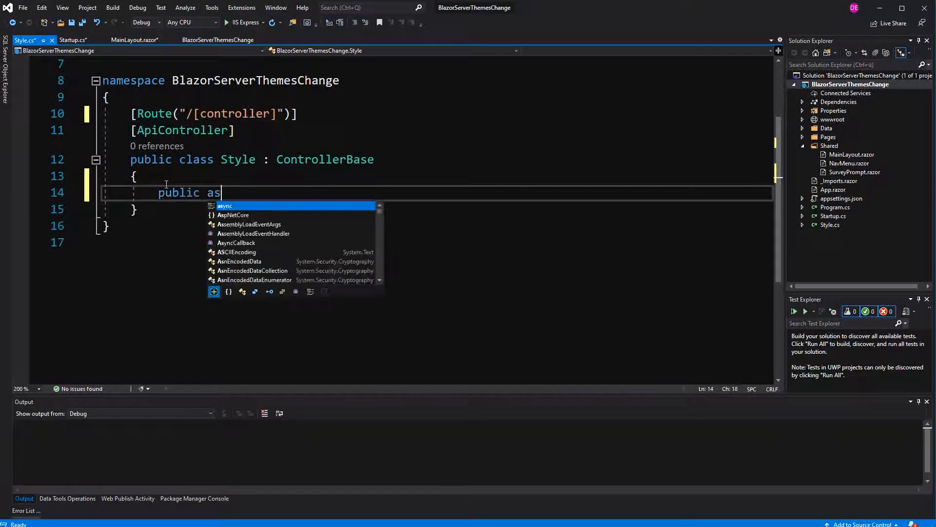
type("ync Task<Acti")
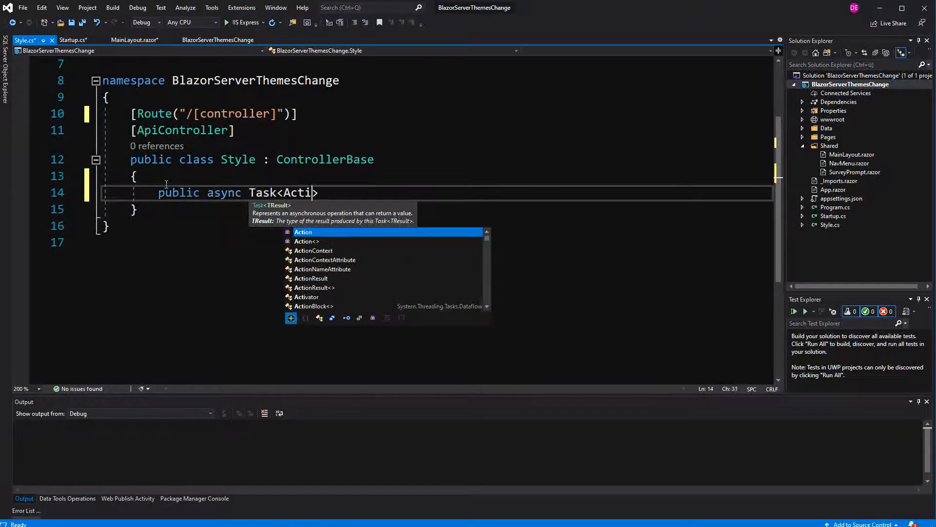
type("onRe")
key("Tab")
key("Right")
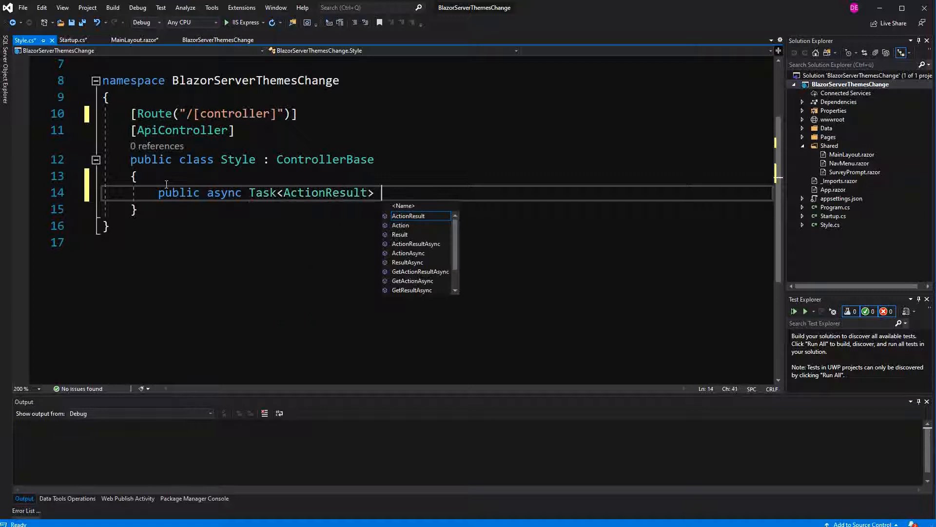
type("ChangeSty")
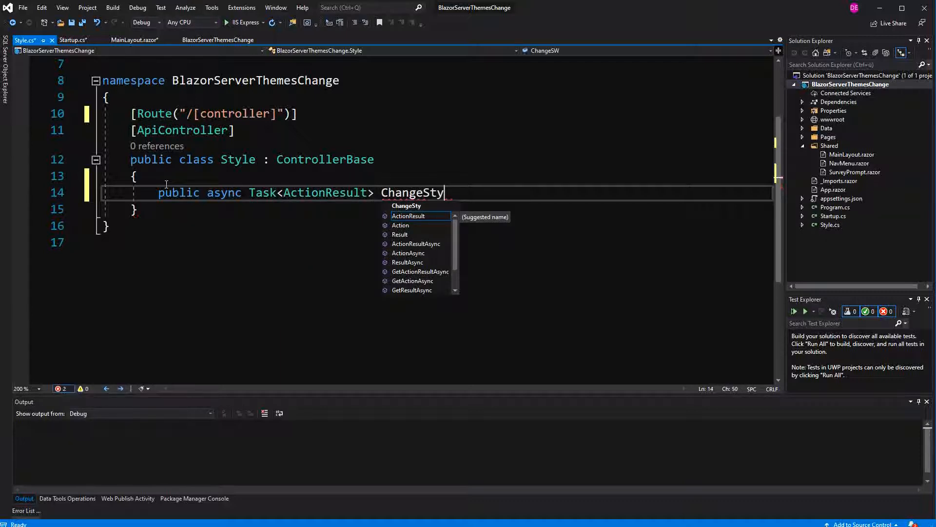
type("le([")
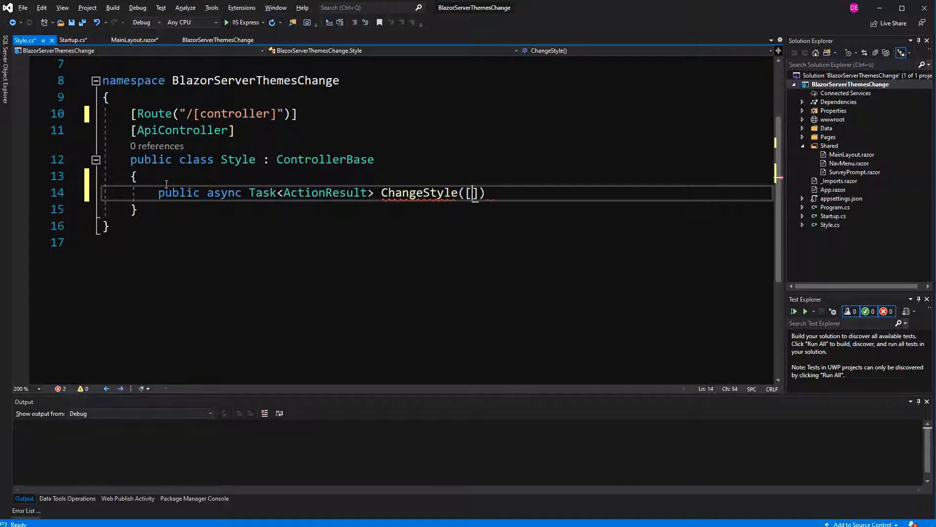
type("FrkomW")
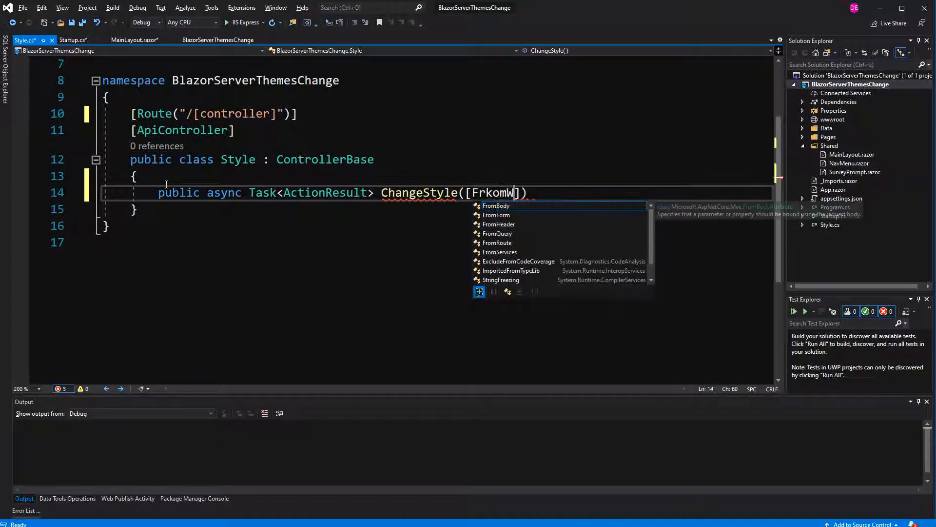
type("Quer")
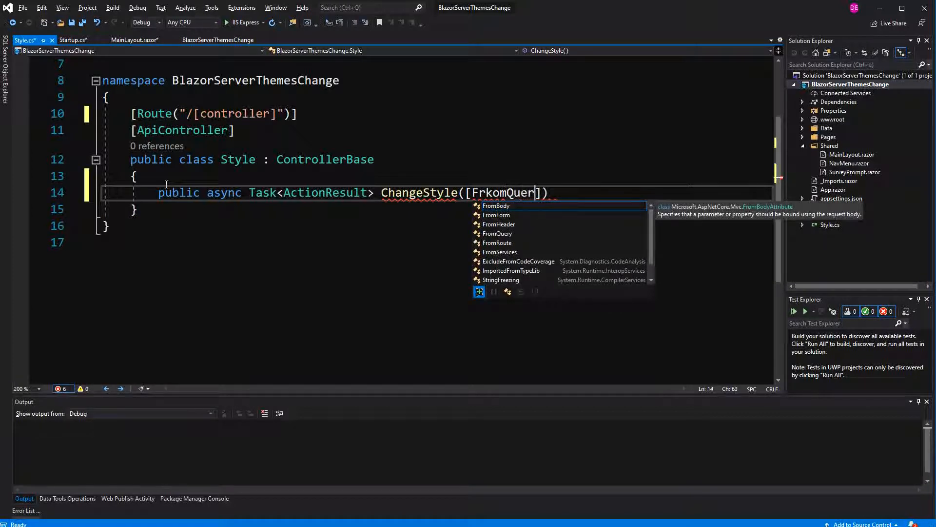
- Declare ChangeStyle([FromQuery] string style) and begin its method body
key("BackSpace")
key("BackSpace")
key("BackSpace")
key("BackSpace")
key("BackSpace")
key("BackSpace")
key("BackSpace")
type("om")
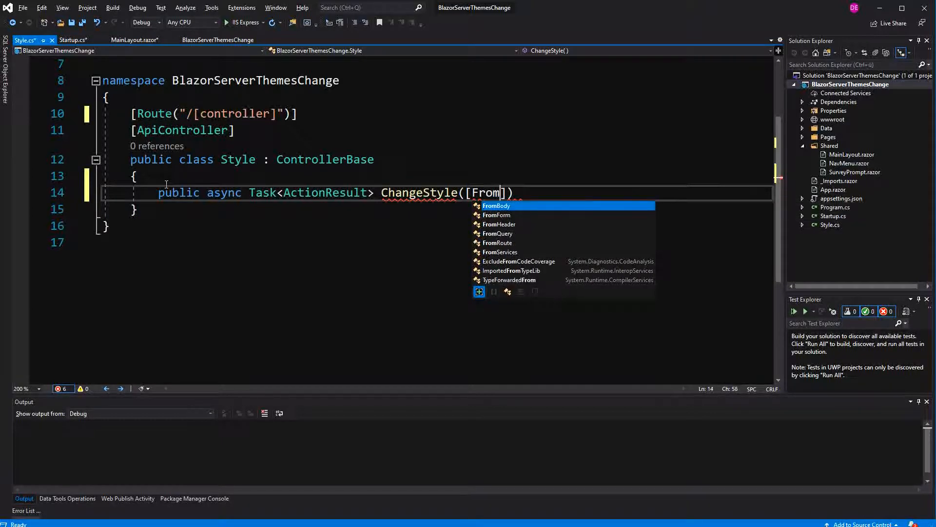
type("Wue")
key("BackSpace")
key("BackSpace")
key("BackSpace")
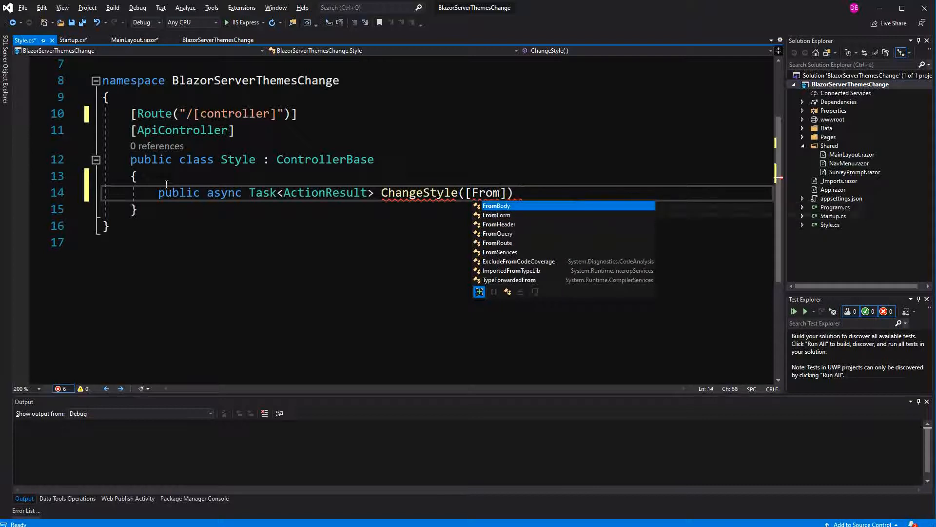
type("Query")
key("Right")
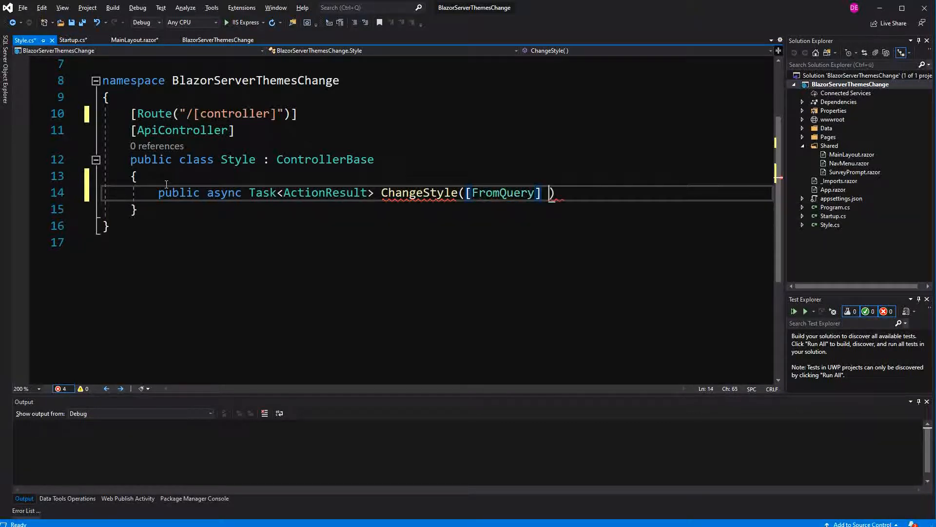
type("string stl")
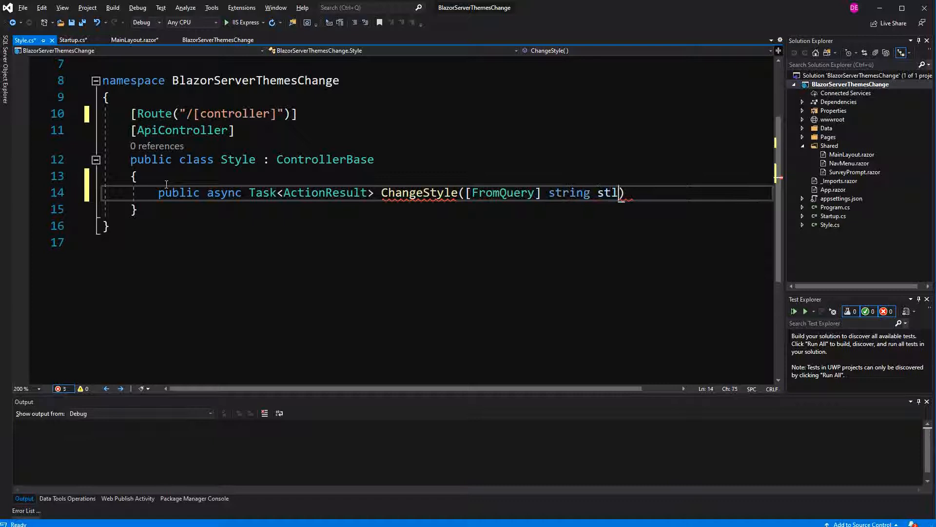
type("yle")
key("Right")
key("Return")
type("{")
key("Return")
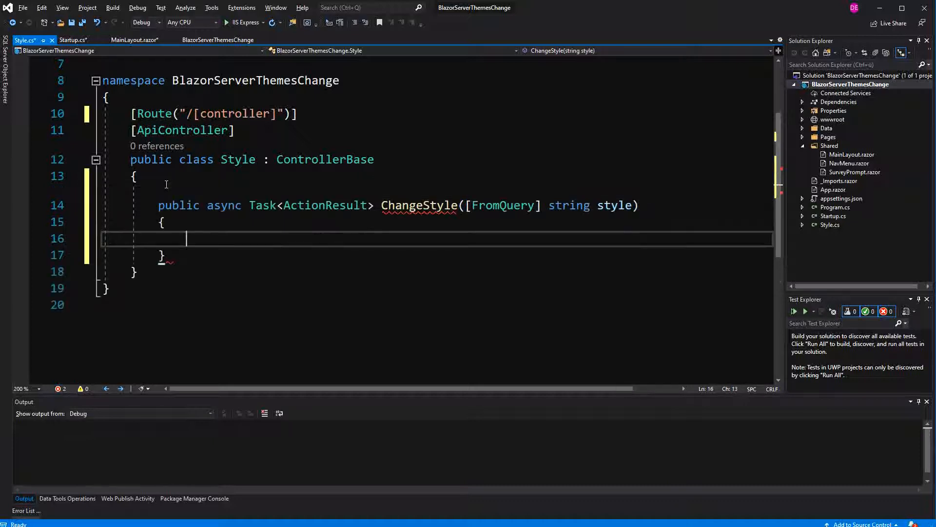
type("Resp")
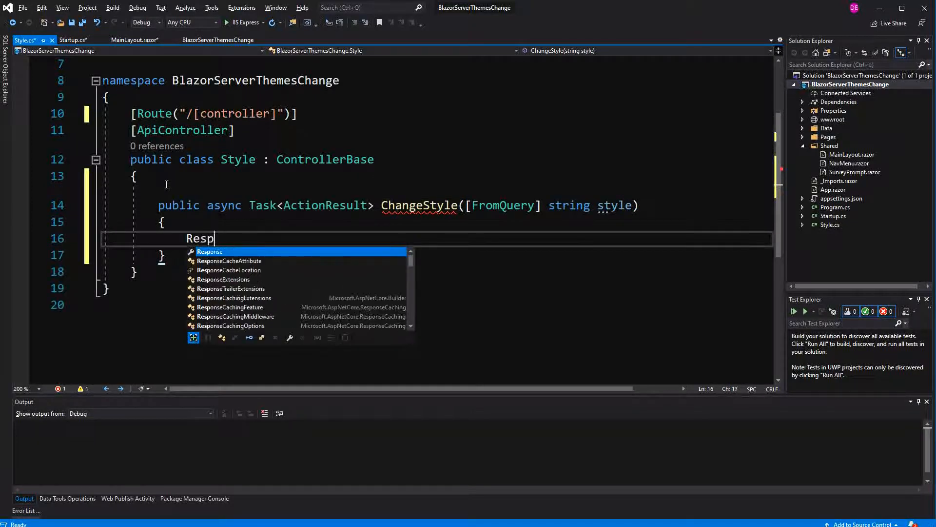
type("onse.Co")
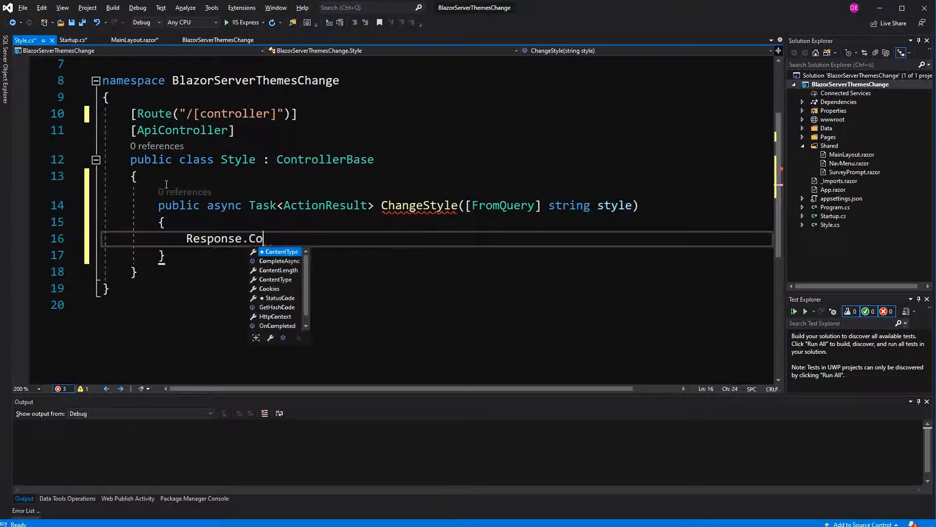
type("okiesö")
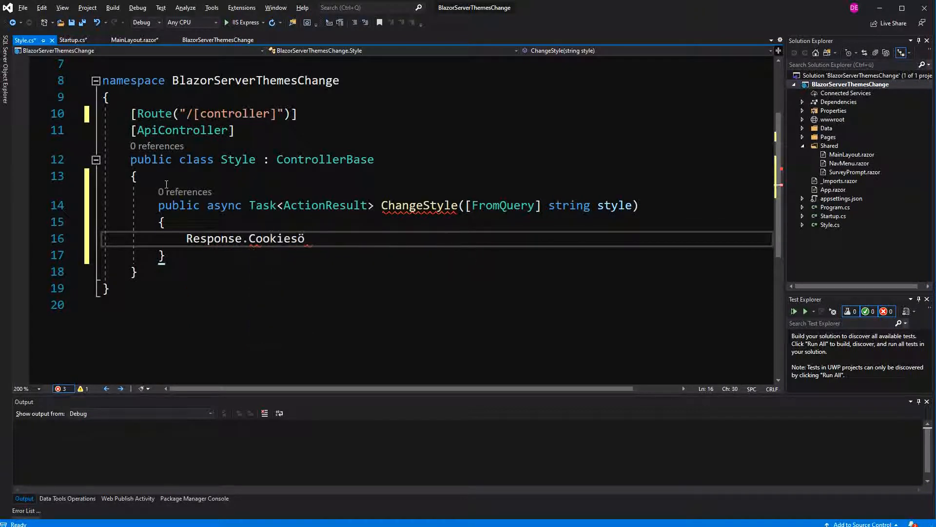
- Write Response.Cookies.Append("style", style); followed by the return Redirect("/") line
key("BackSpace")
type(".Ap")
key("Tab")
type("(")
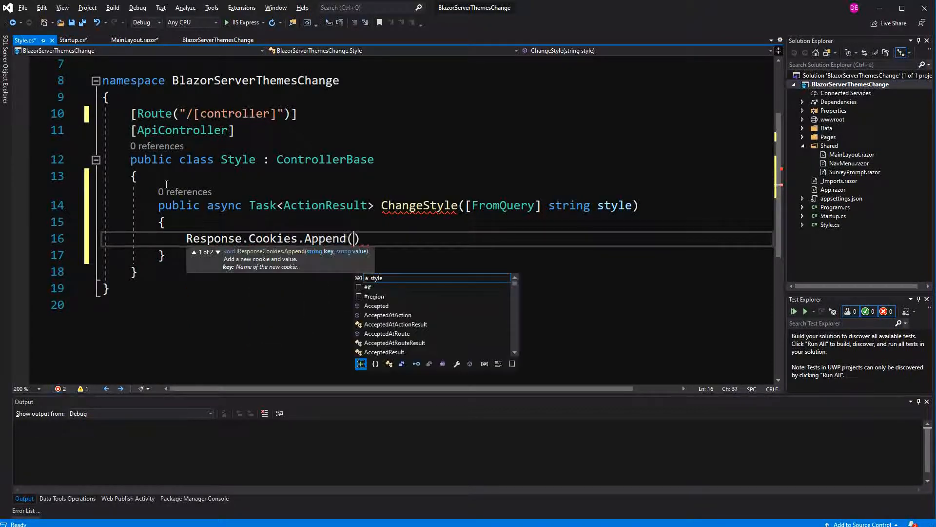
type("\"styl")
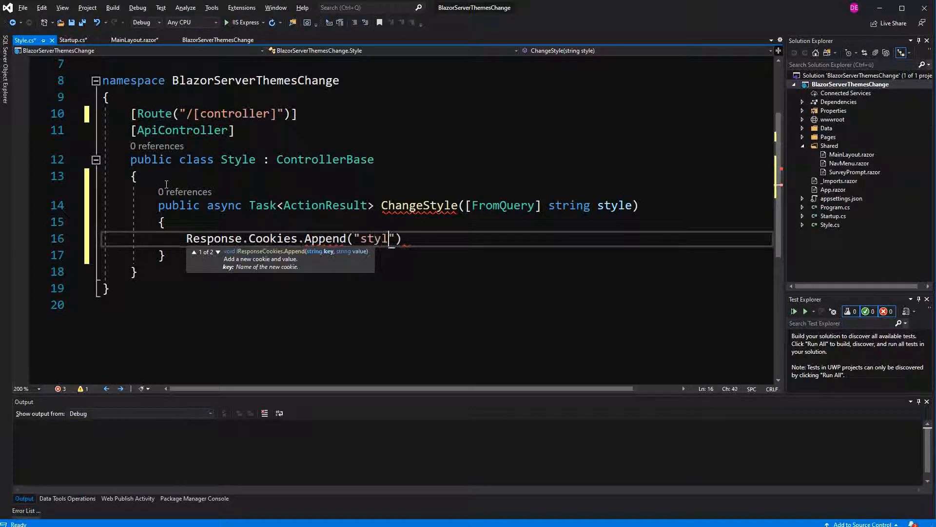
type("e\", ")
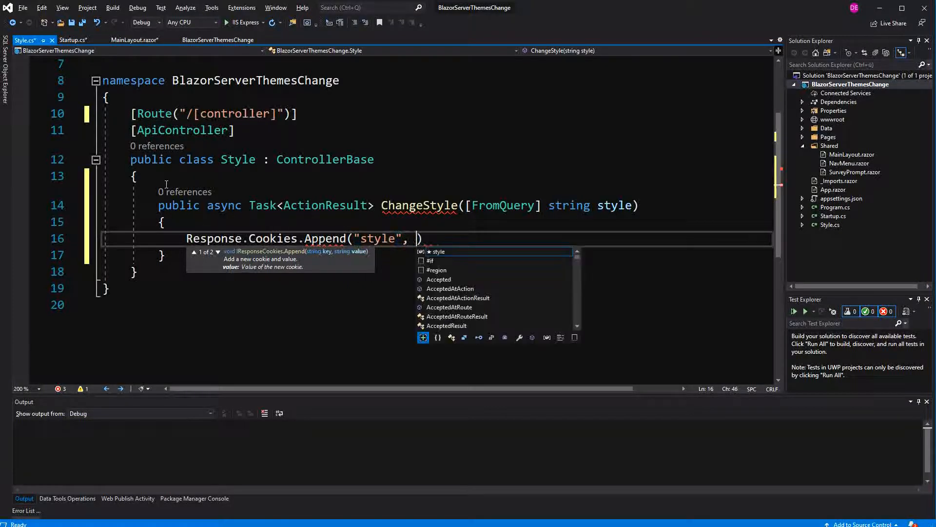
type("sty")
key("Tab")
type(");")
key("Return")
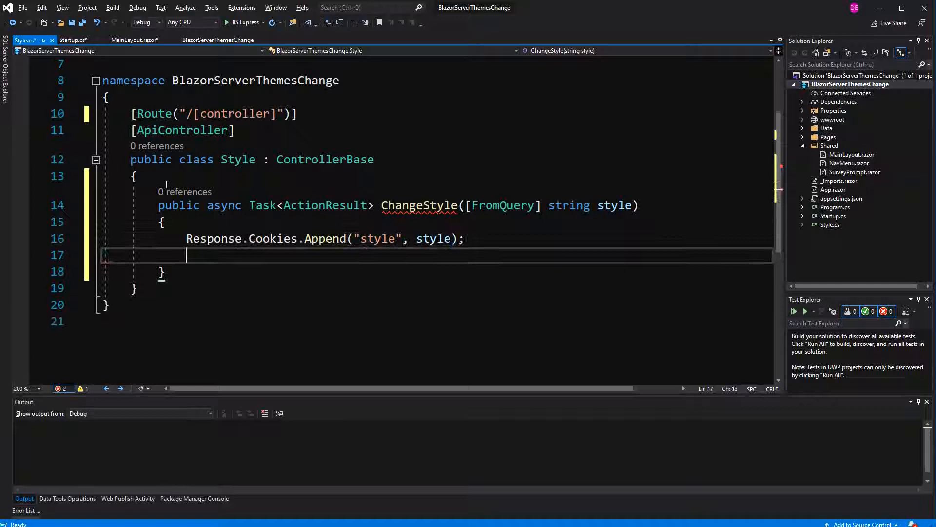
type("return Red")
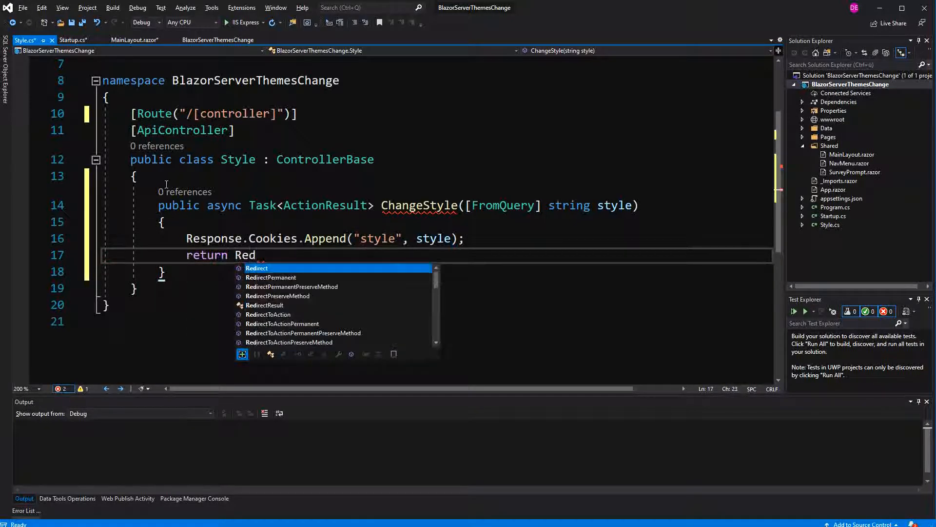
type("irect(\"/")
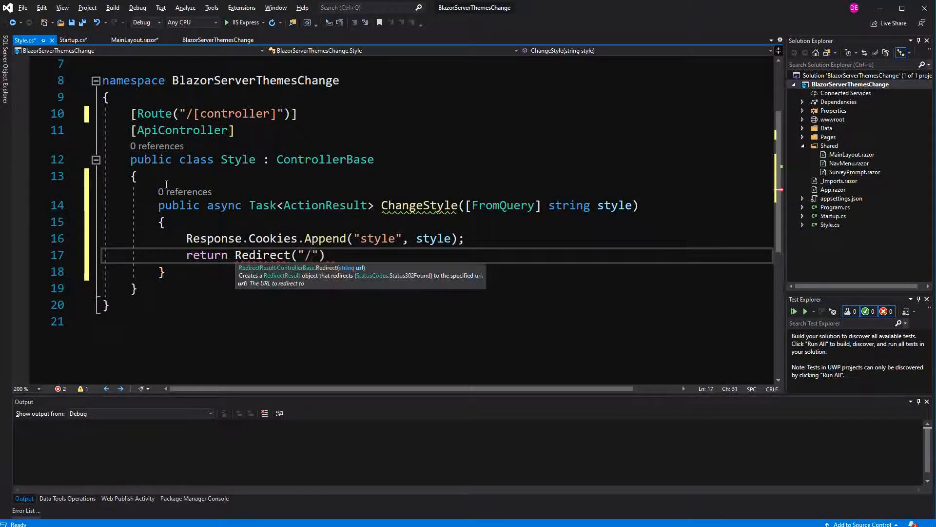
type("\");")
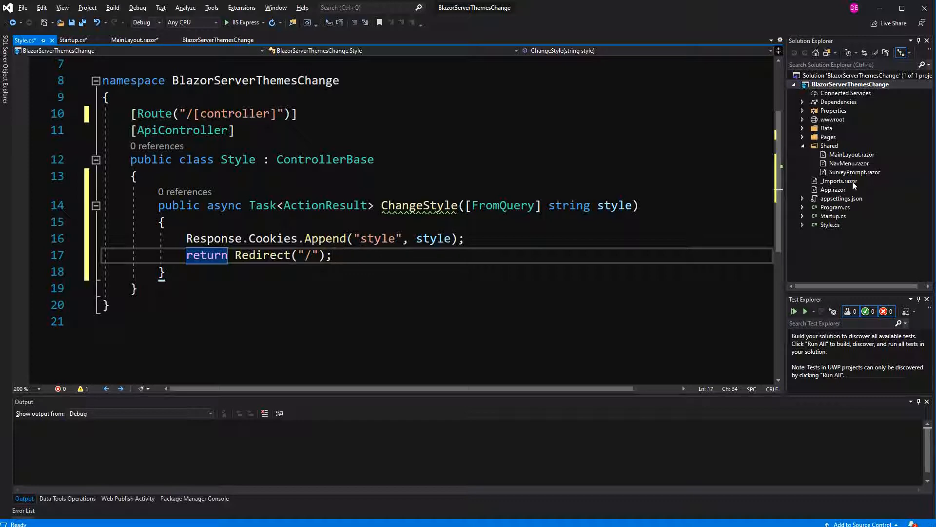
- In MainLayout.razor's navbar add a select element containing a one-line option element
double_click(852, 155)
scroll(446, 215, "up", 8)
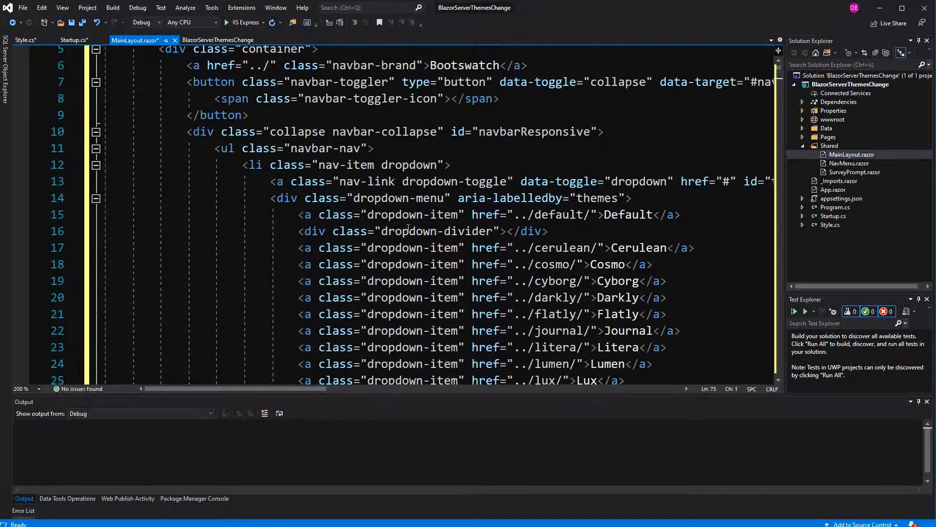
scroll(450, 169, "up", 1)
left_click(621, 103)
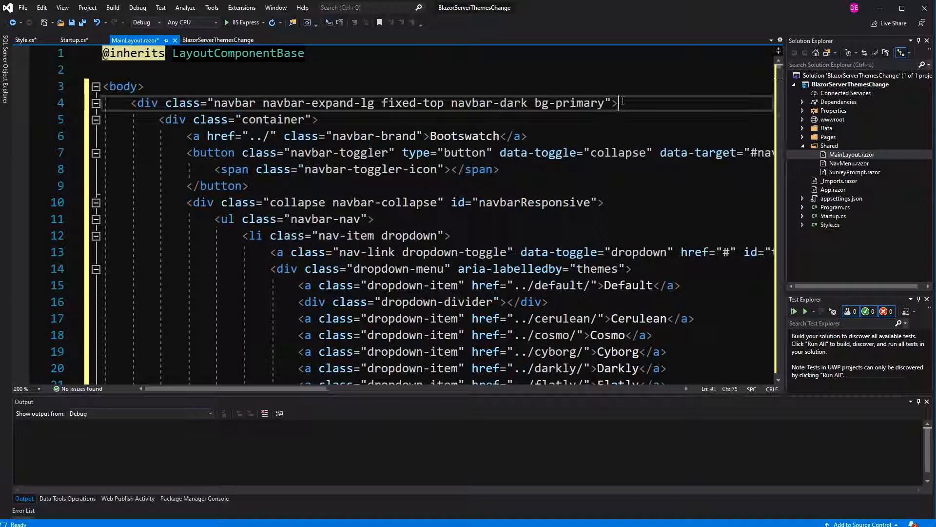
key("Return")
type("<se")
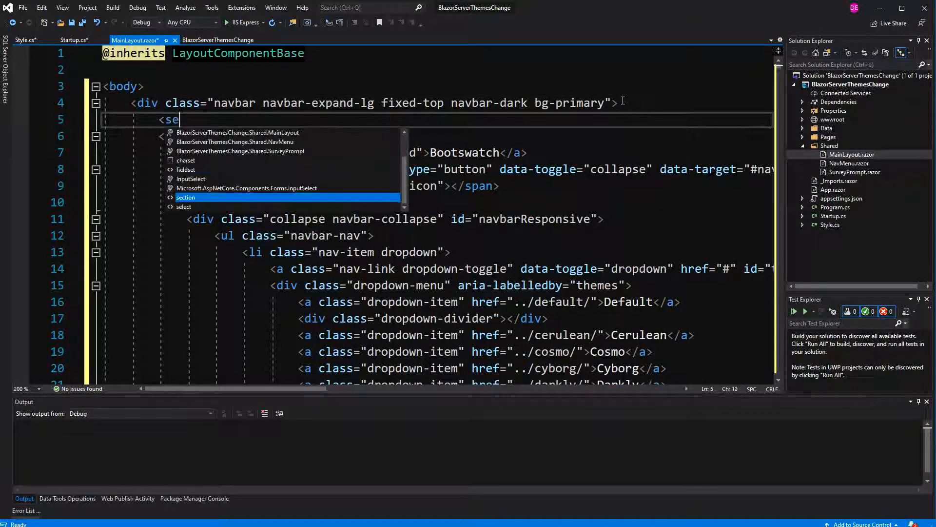
type("lect></select>")
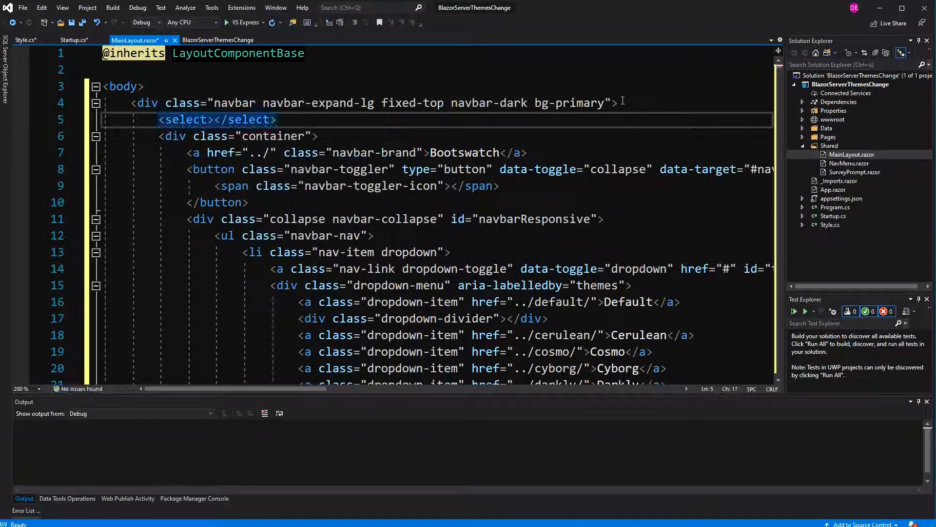
key("Return")
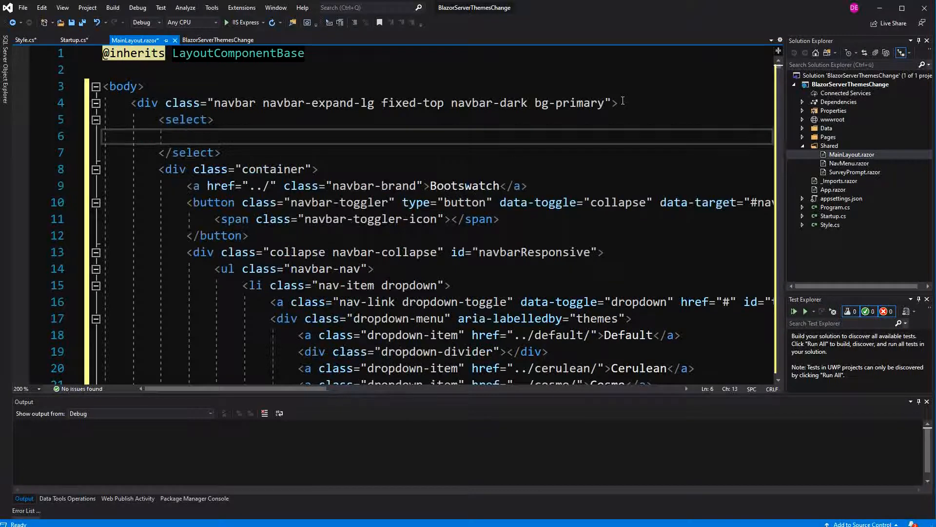
type("<opti")
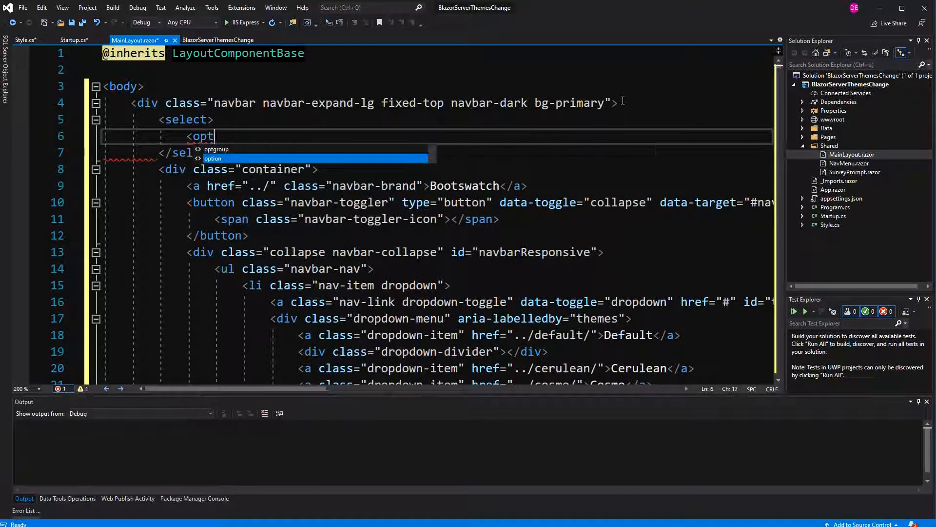
type("on>")
key("Return")
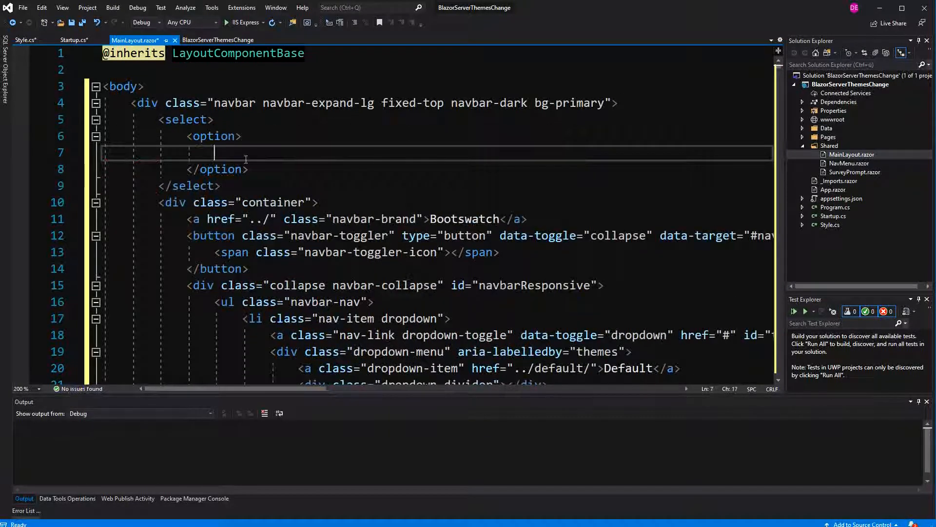
left_click_drag(186, 169, 263, 139)
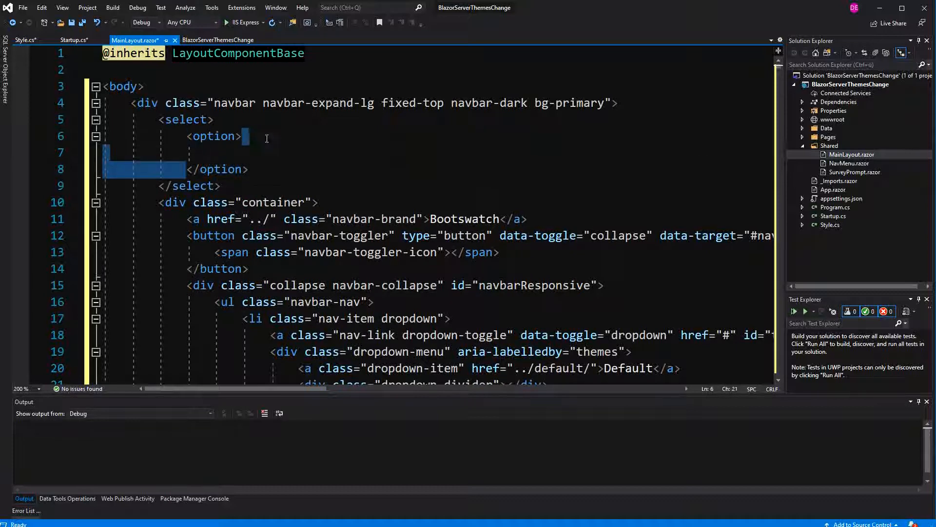
key("Delete")
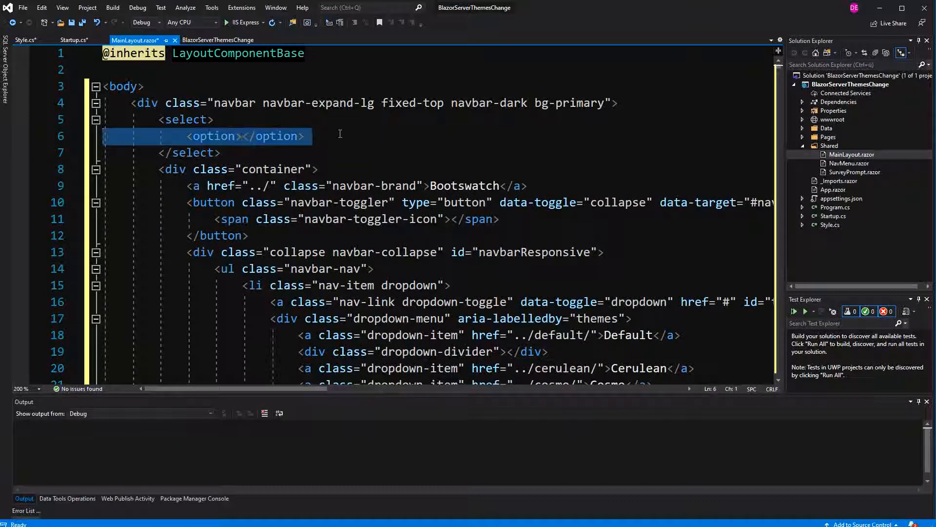
- Duplicate the option line so the select holds four options
left_click(342, 134)
key("Return")
key("ctrl+v")
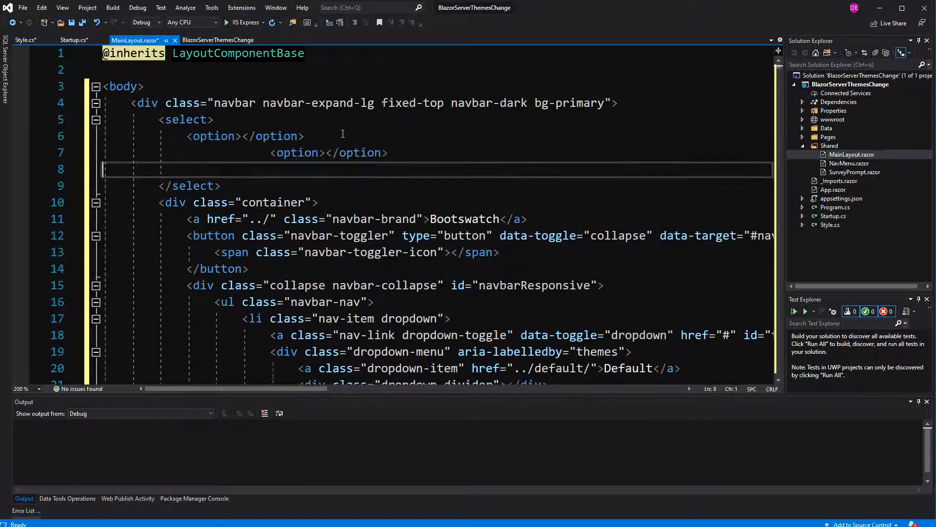
type("<option></option>")
type("<option></option>")
key("BackSpace")
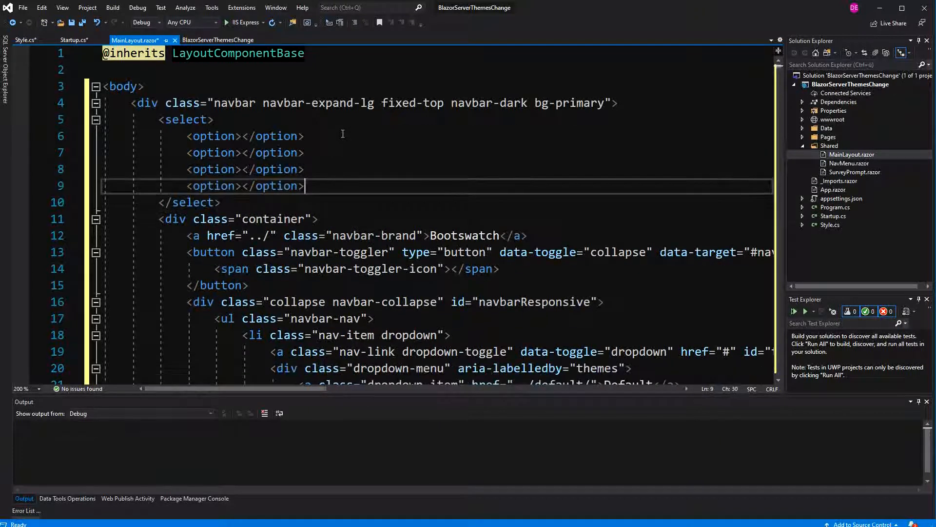
- Label the options disabled 'Chose your style', Minty, Solar and Default Blazor Bootstrap
left_click(244, 137)
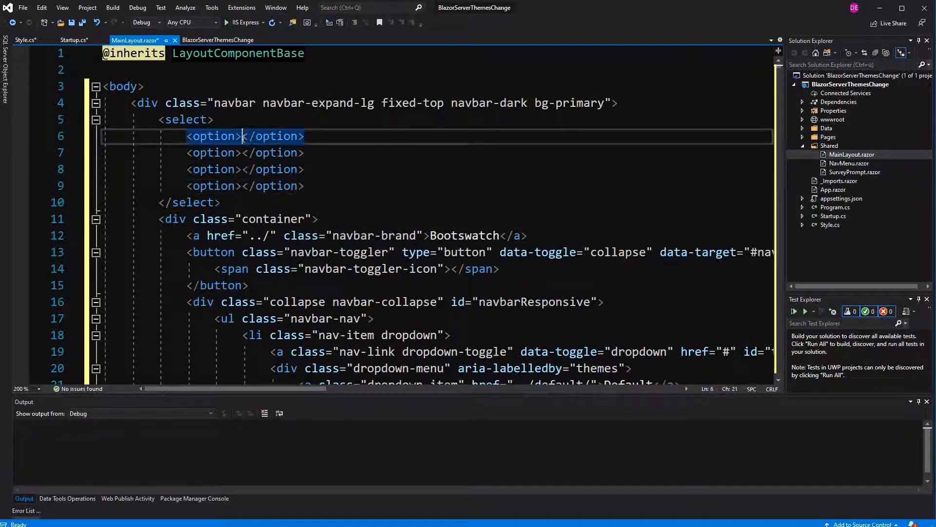
type("Chose your ")
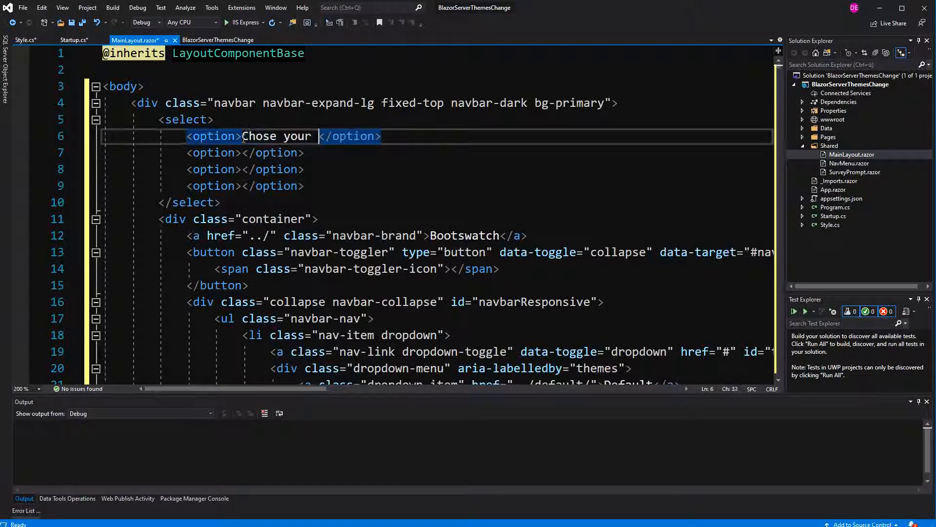
type("style")
left_click(236, 137)
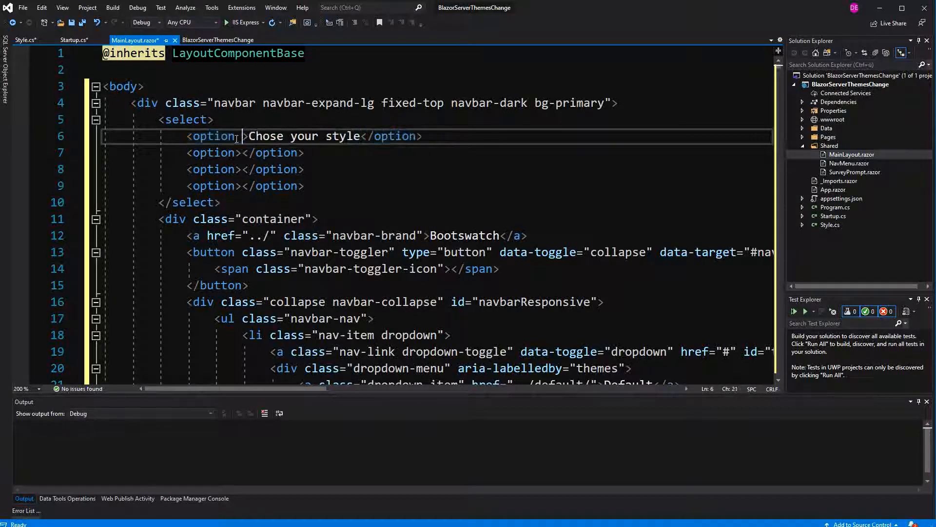
type("disabled")
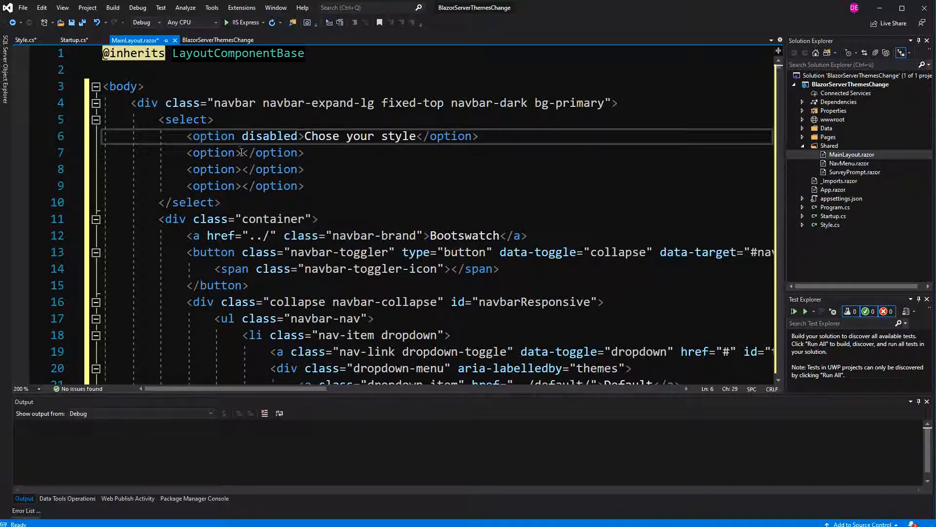
left_click(243, 153)
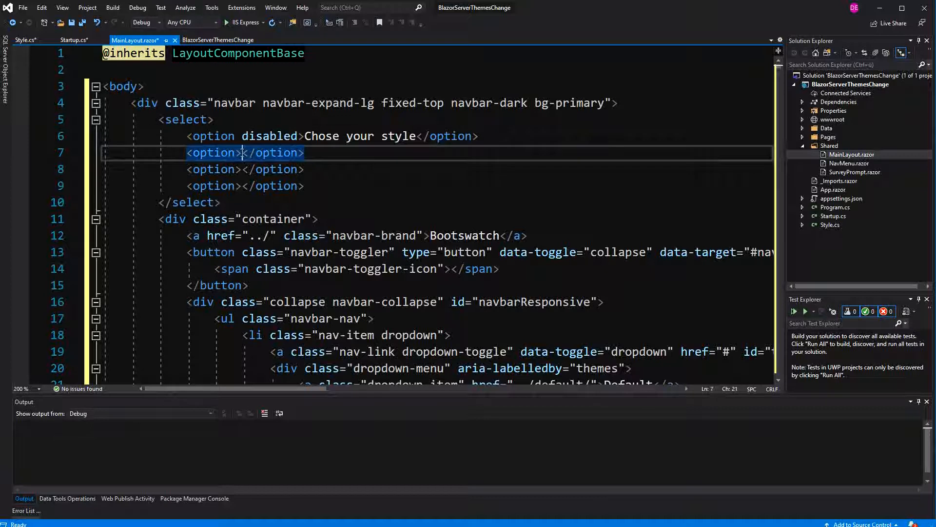
type("Minty")
left_click(242, 169)
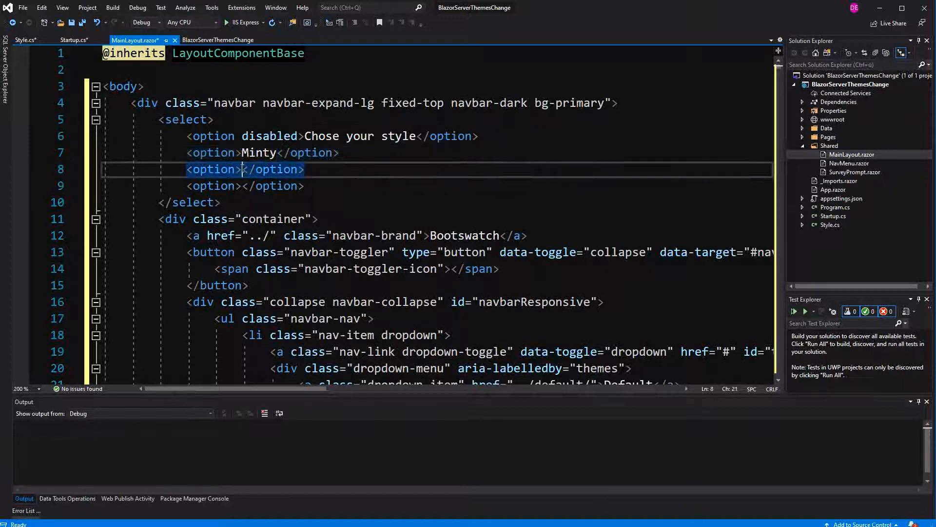
type("Solar")
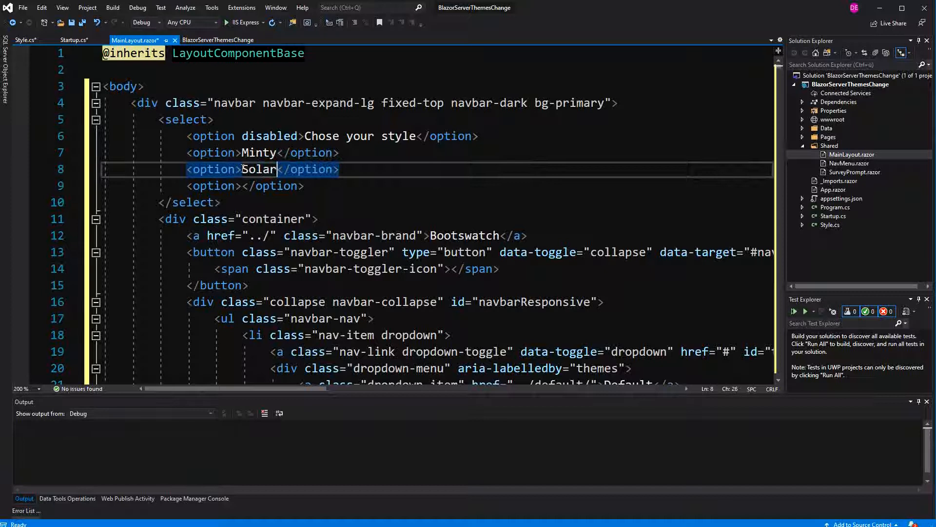
left_click(243, 186)
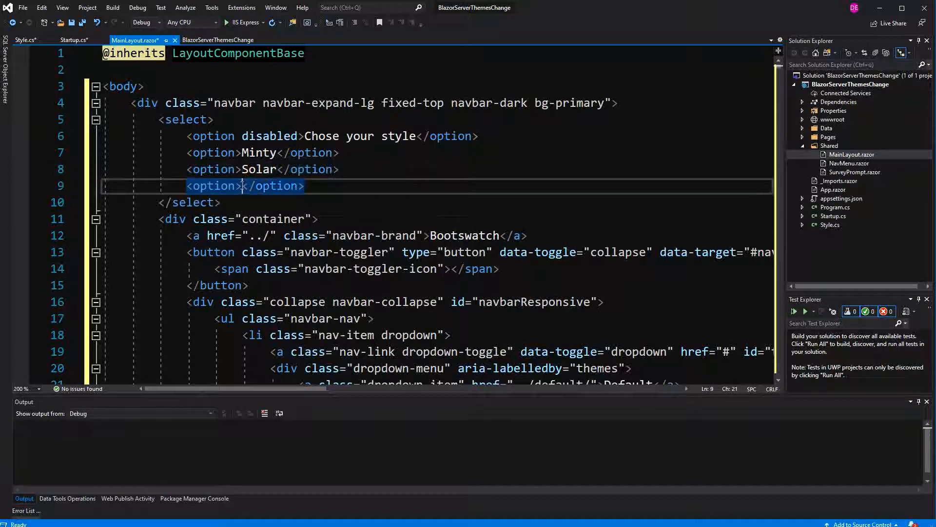
type("Default Bla")
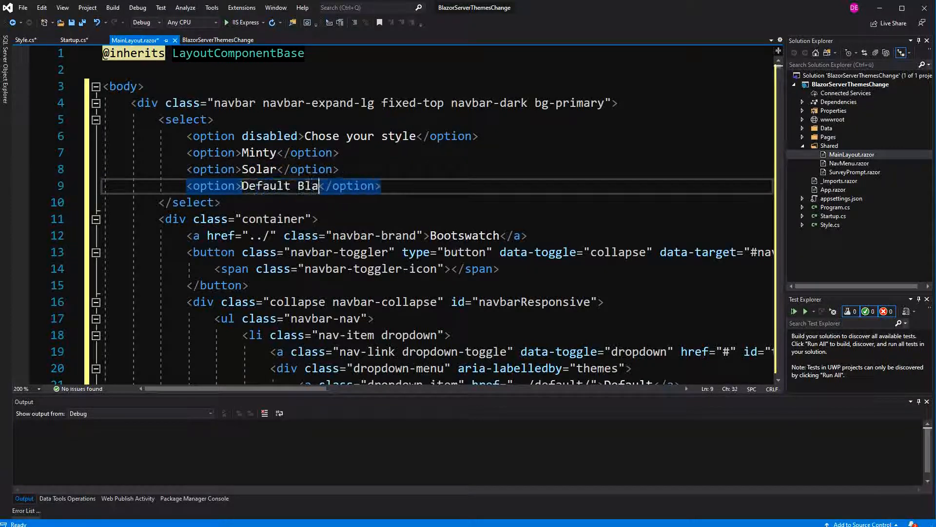
type("zor Bootstra")
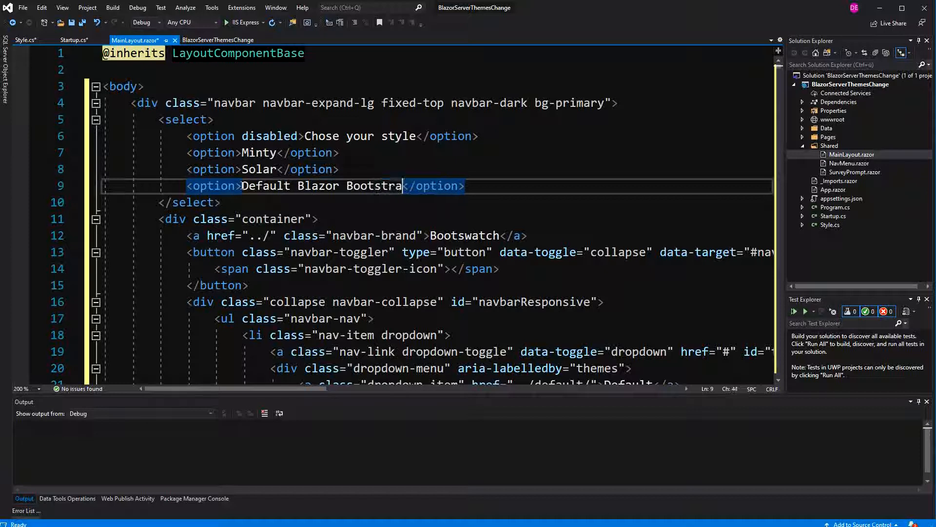
type("p")
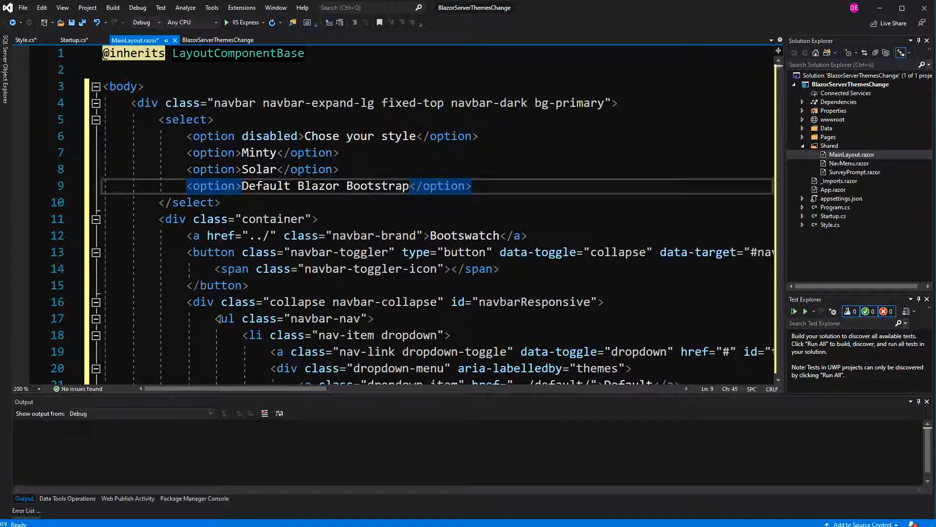
left_click(235, 210)
key("Return")
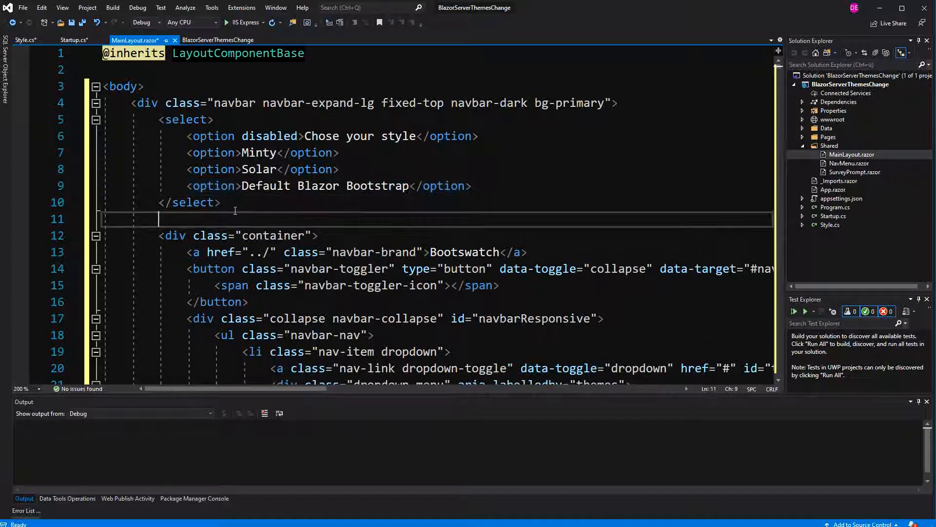
type("@code{")
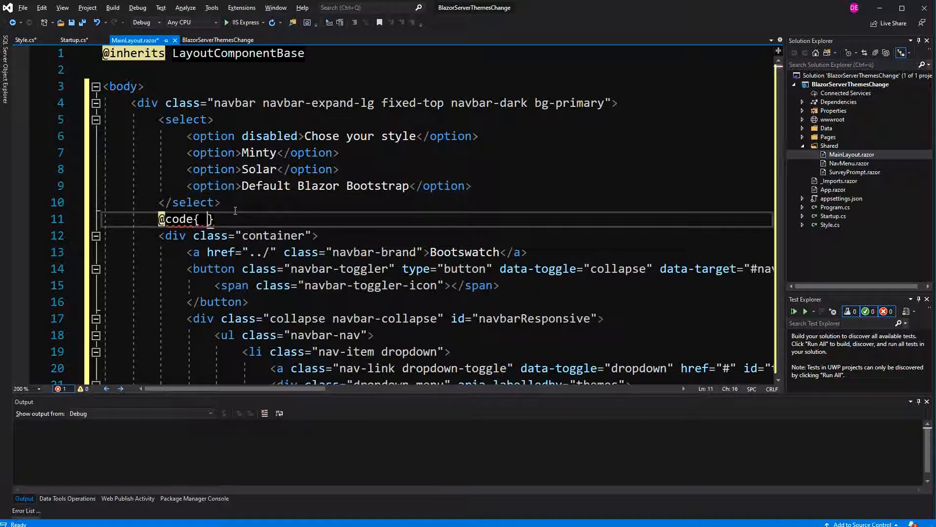
key("Return")
type("prop")
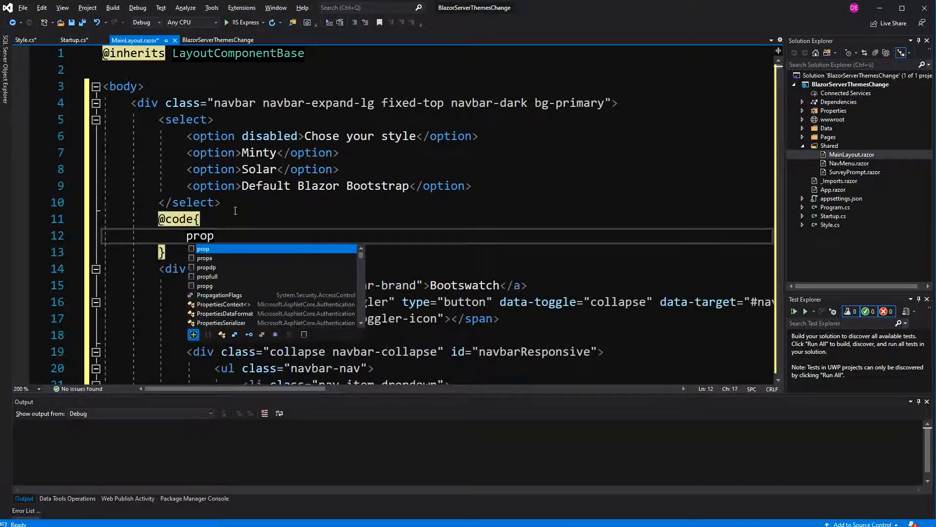
key("Down")
key("Down")
key("Down")
key("Tab")
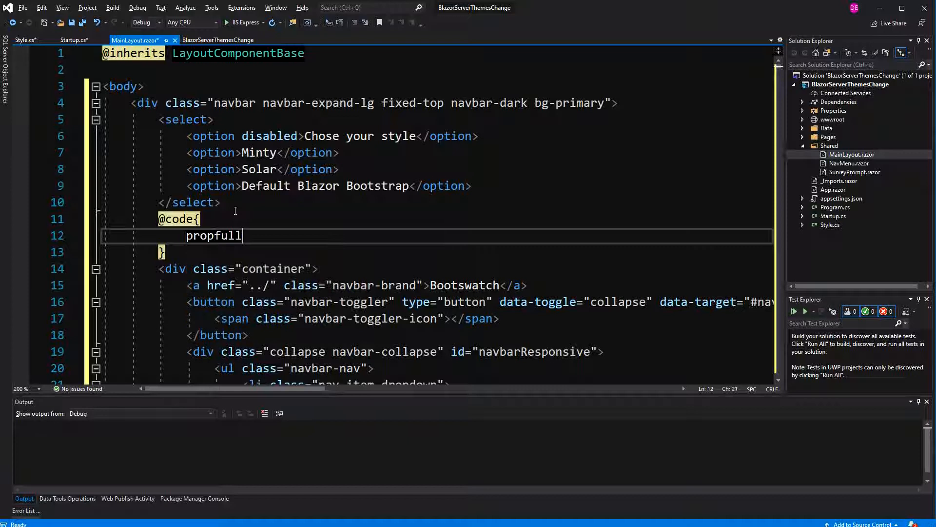
key("Tab")
type("string")
key("Tab")
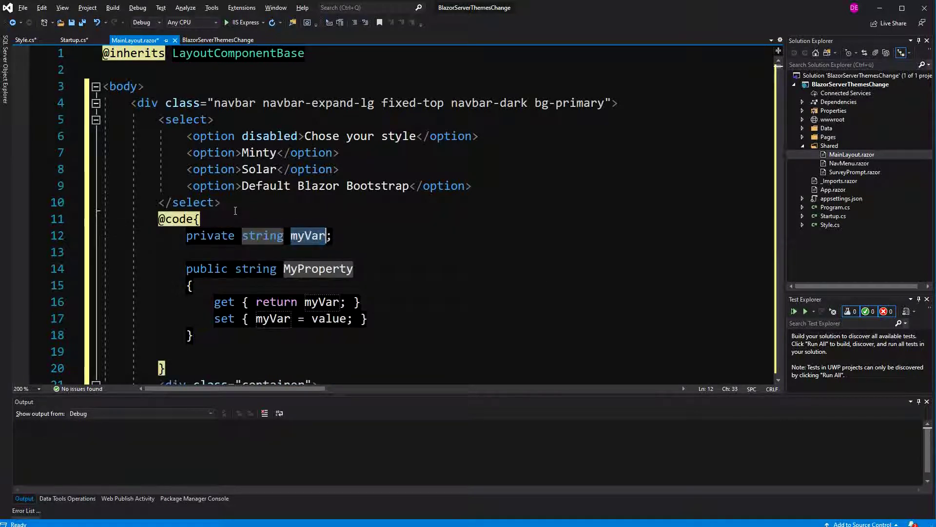
type("style")
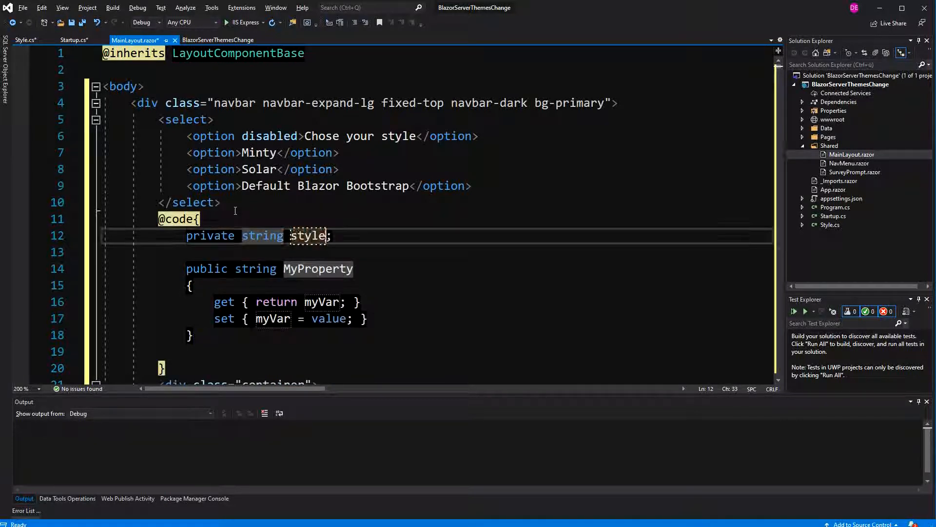
key("Tab")
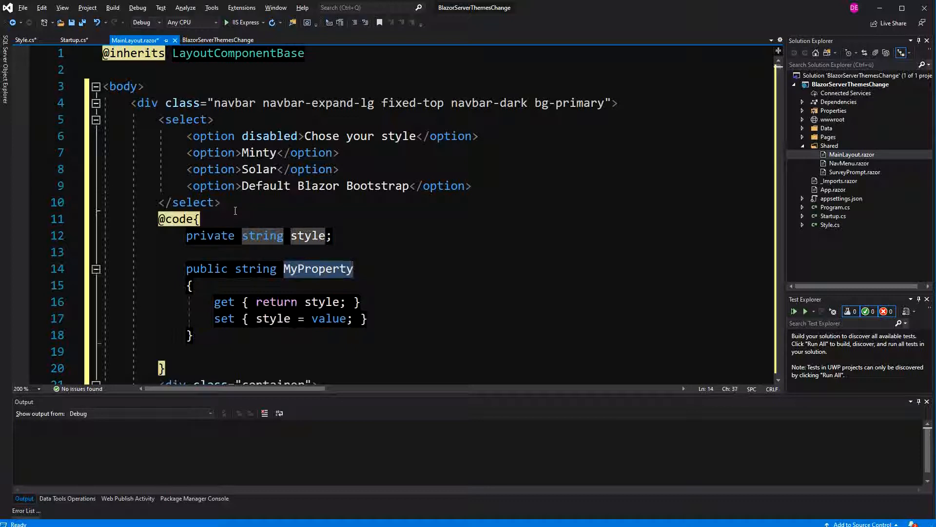
type("Style")
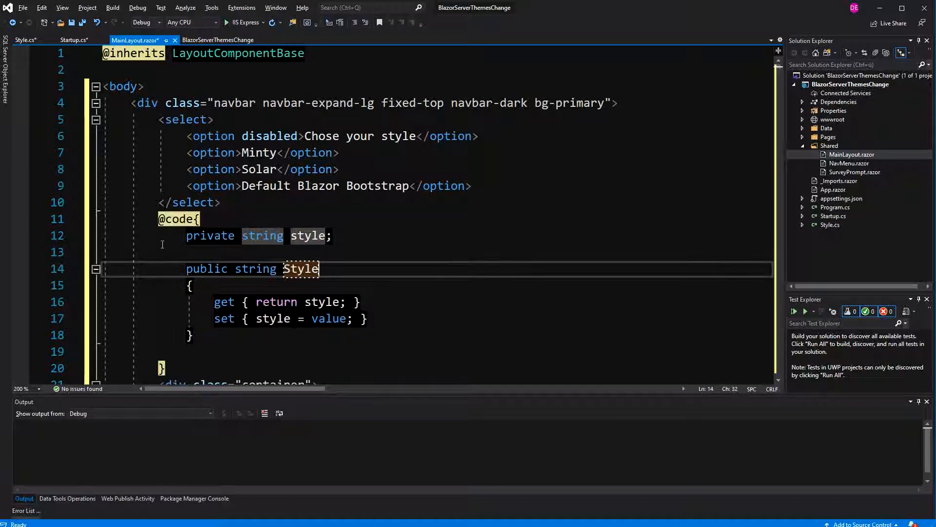
- Remove the blank line after the field and expand the Style setter braces onto separate lines
left_click(161, 245)
key("BackSpace")
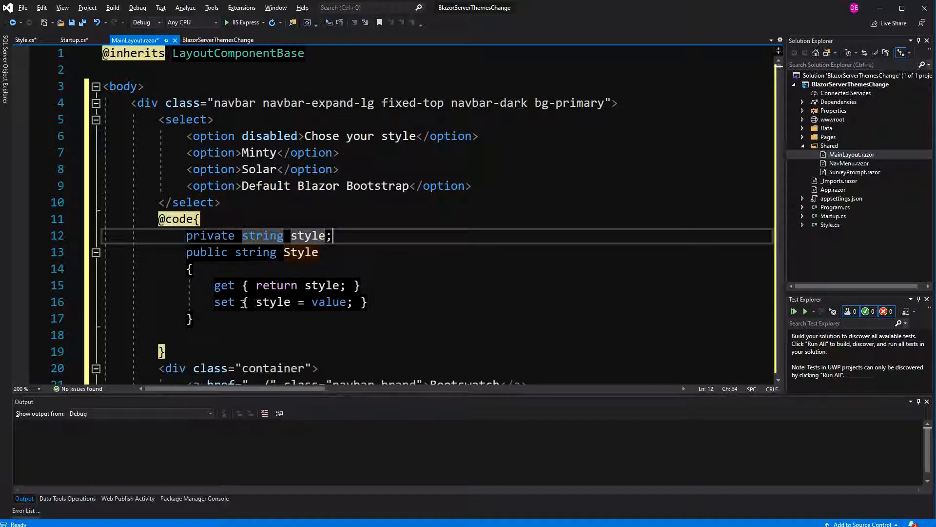
left_click(242, 302)
key("Return")
key("Return")
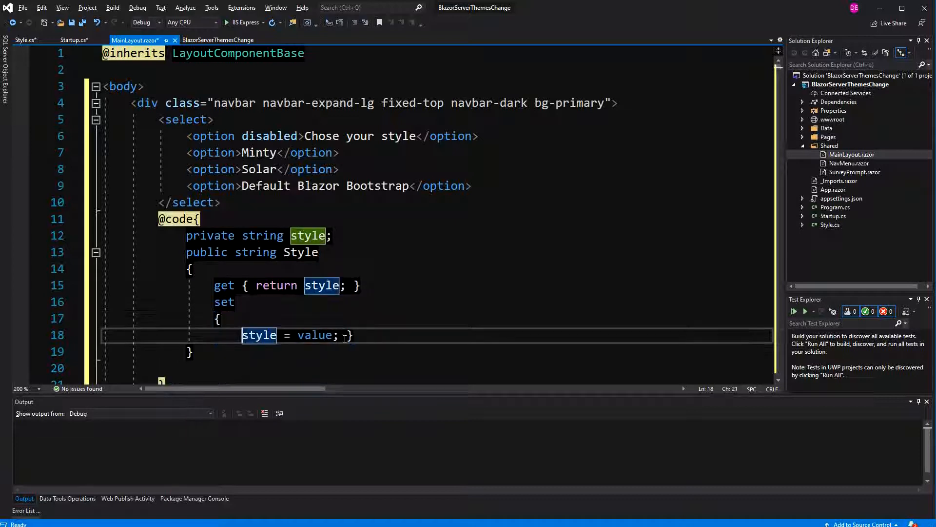
left_click(342, 335)
key("Return")
left_click(345, 335)
key("Return")
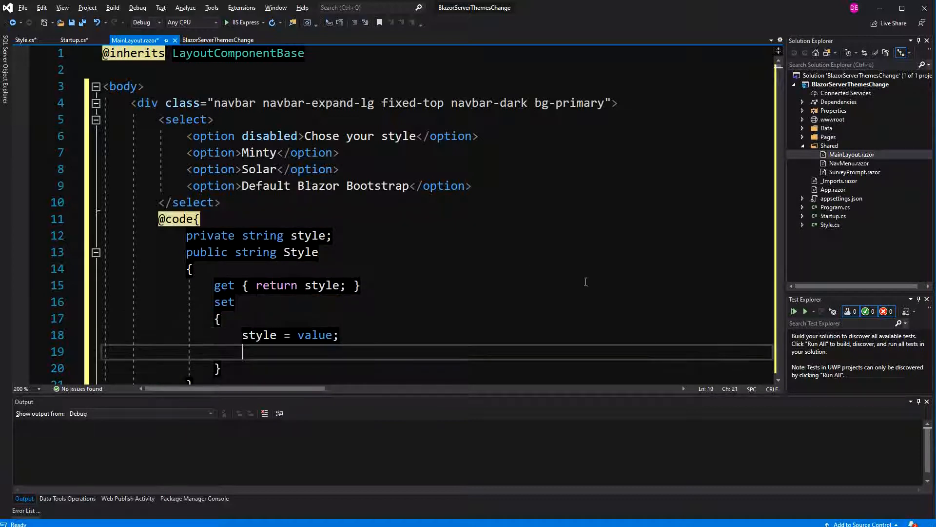
scroll(362, 234, "down", 1)
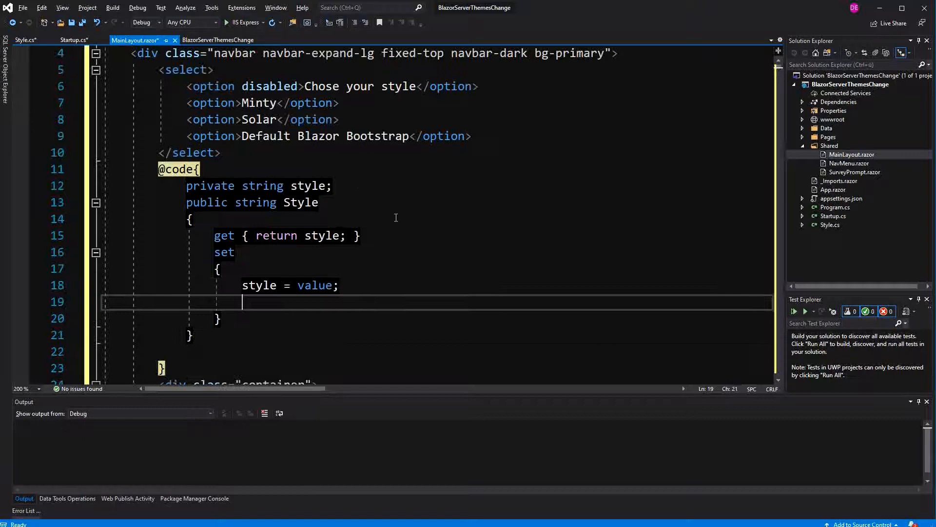
scroll(242, 201, "up", 1)
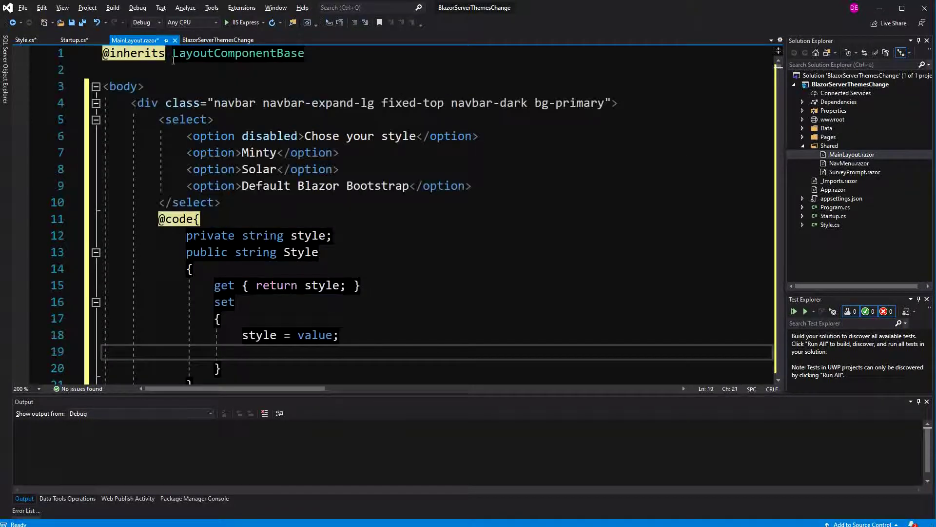
left_click(136, 66)
type("@in")
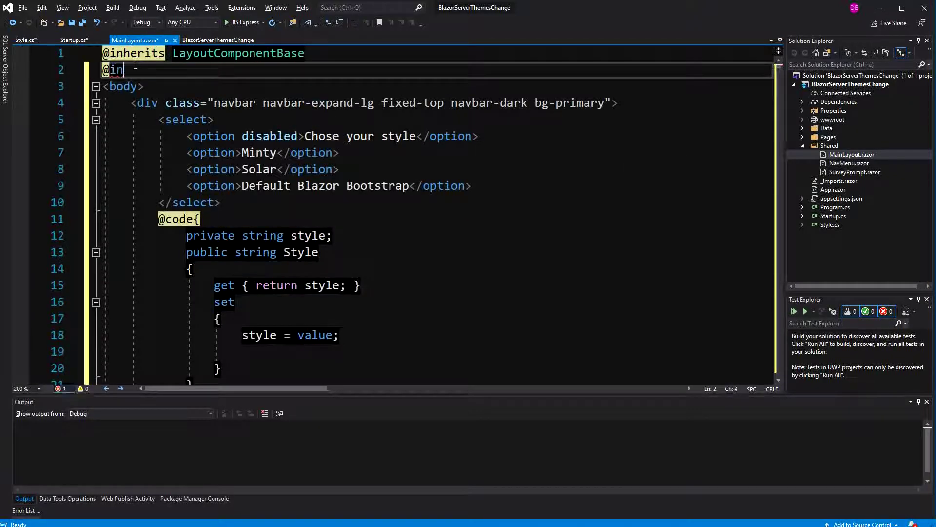
type("jec")
key("Return")
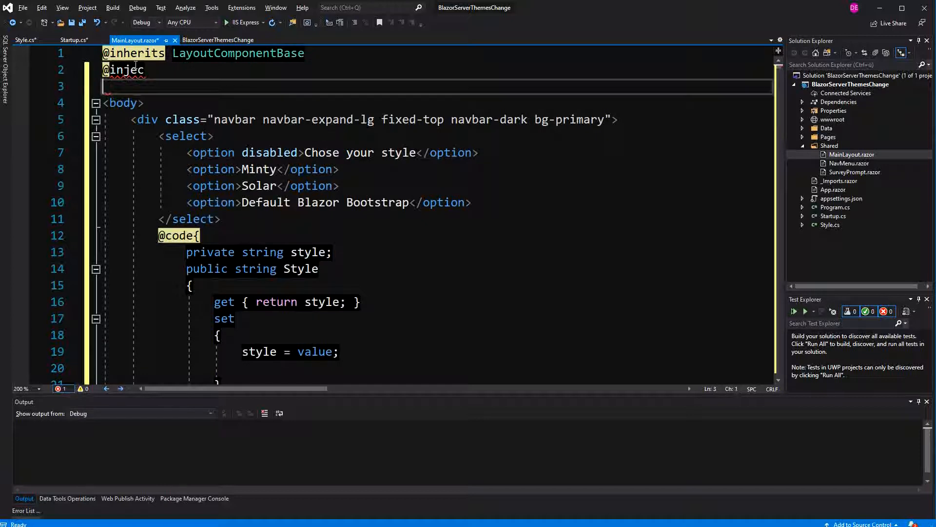
key("BackSpace")
type("t Nav")
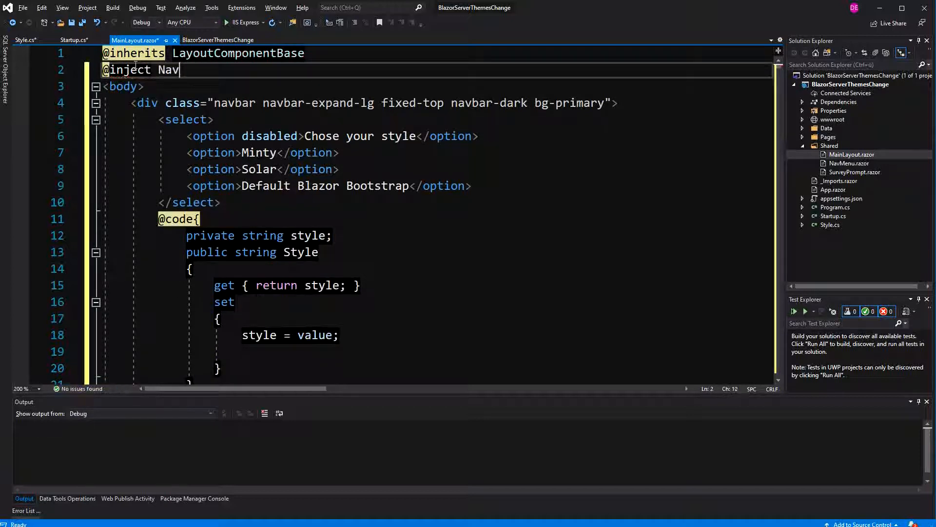
type("gationMana")
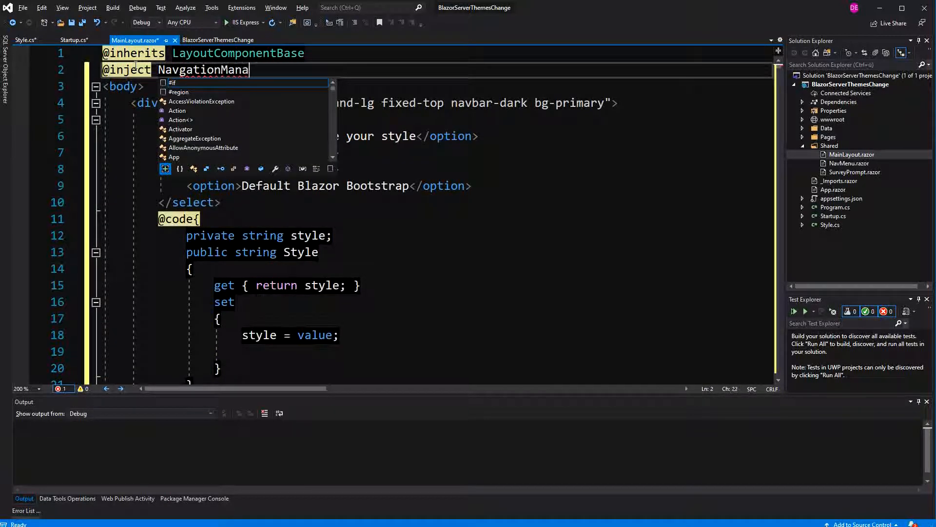
type("ger nav")
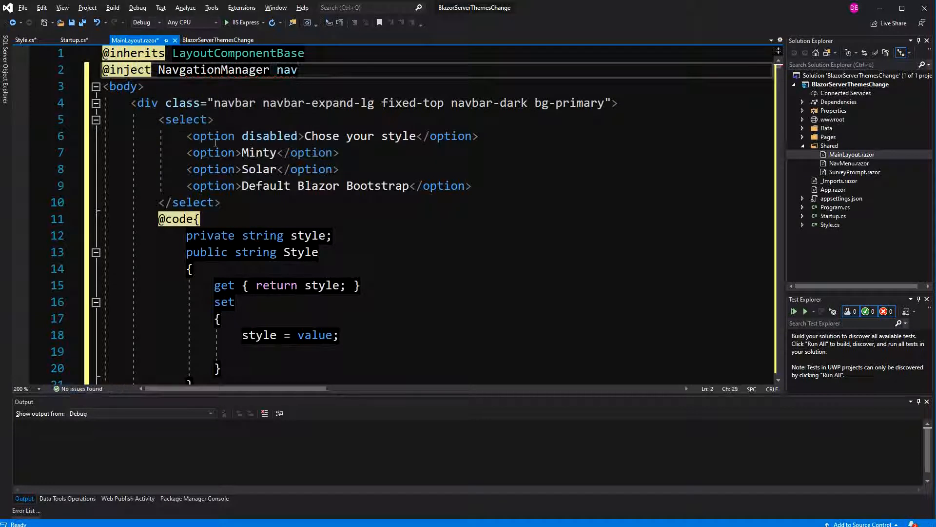
- In the Style setter add nav.NavigateTo($"/style?style={style}", true);
left_click(266, 350)
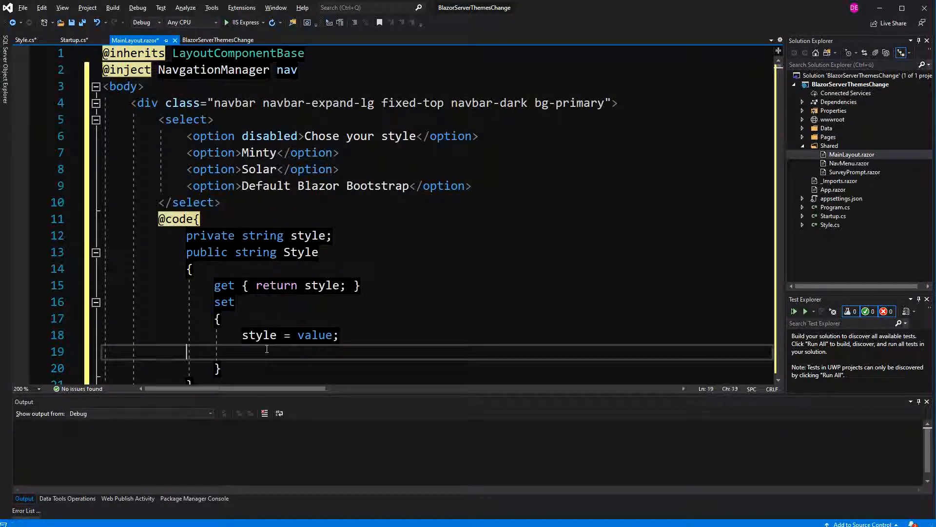
key("Tab")
type("nav.N")
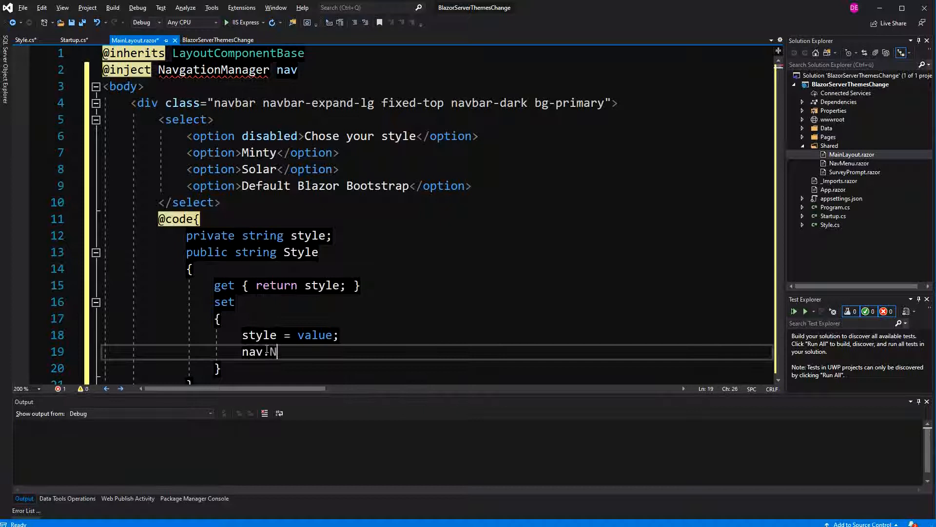
type("avigato")
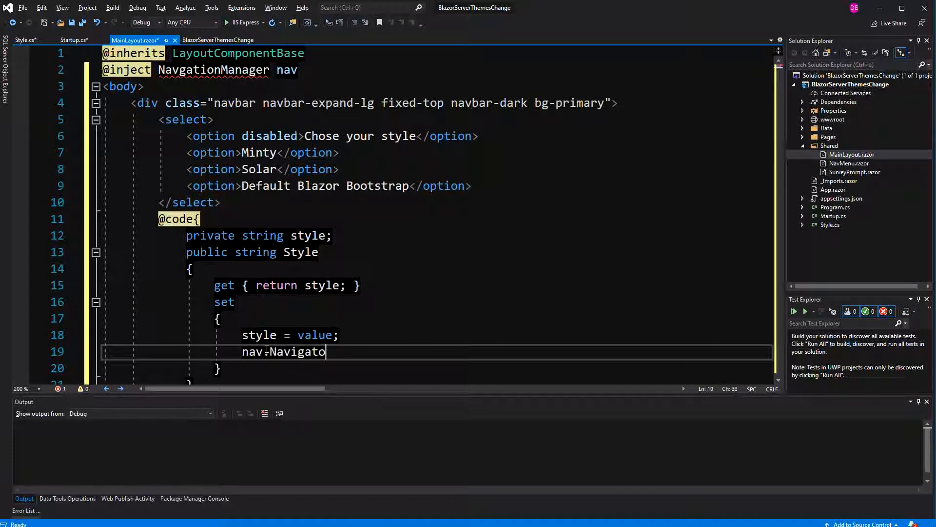
key("BackSpace")
type("eTo(")
type("$\"")
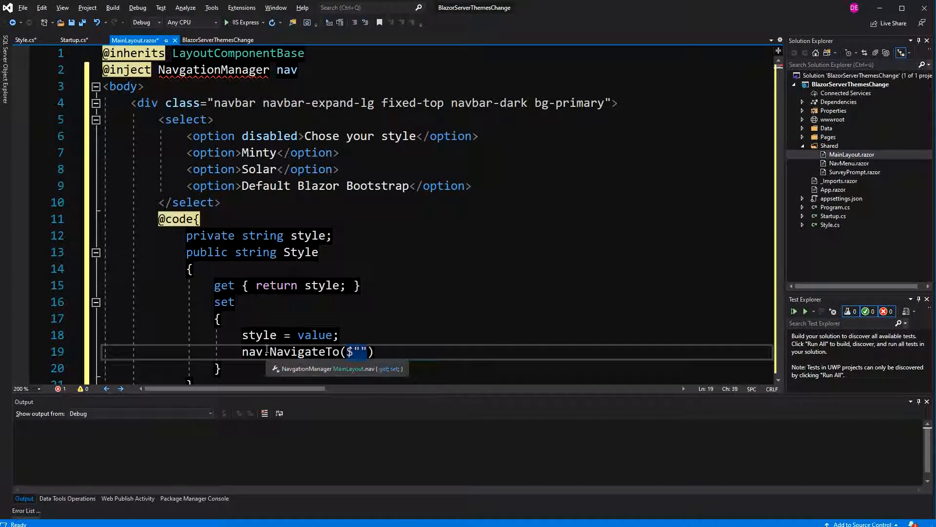
type("/")
type("style")
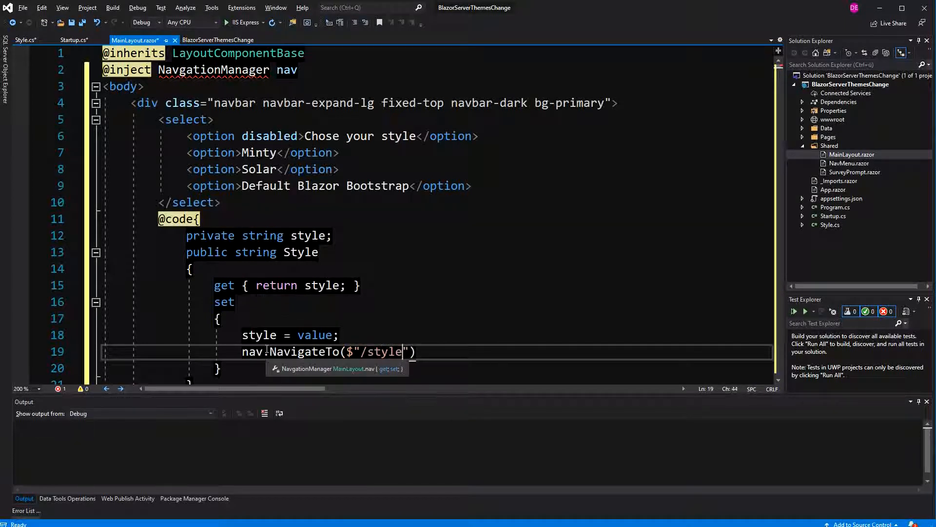
type("?")
type("style=")
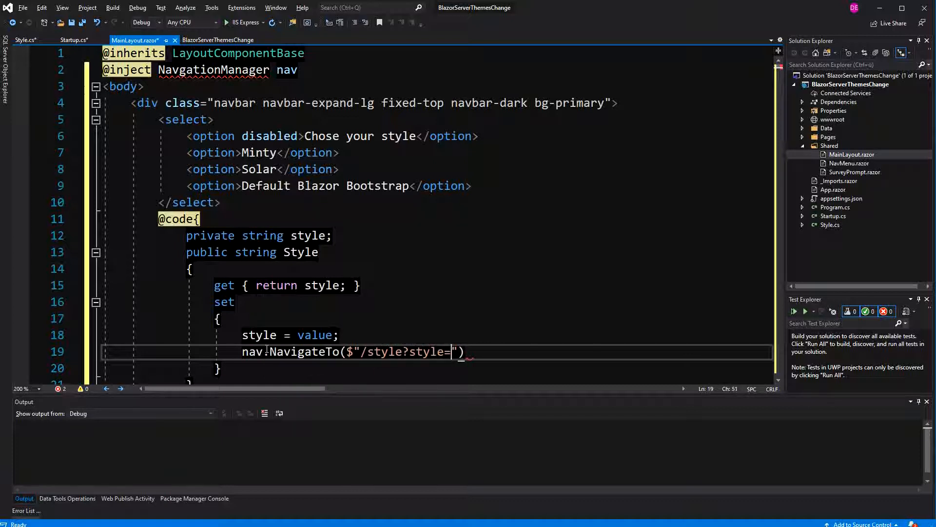
type("{")
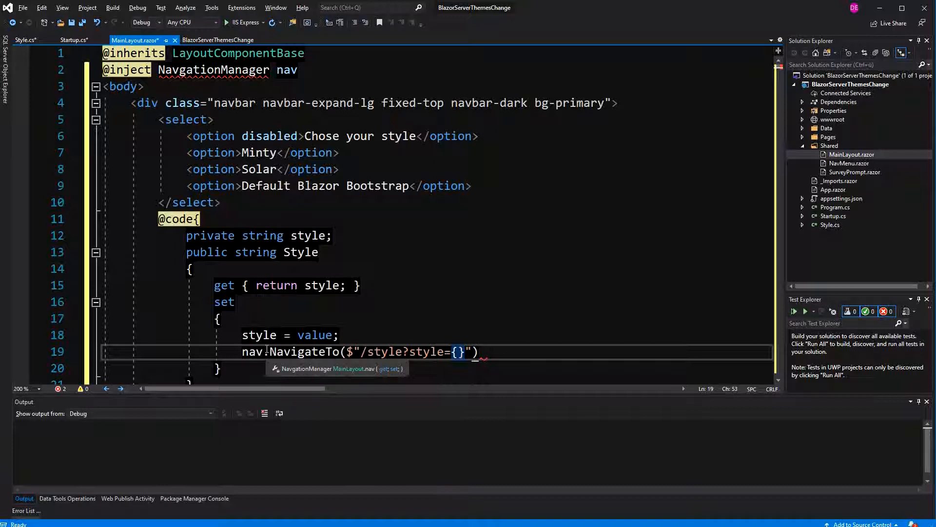
type("st")
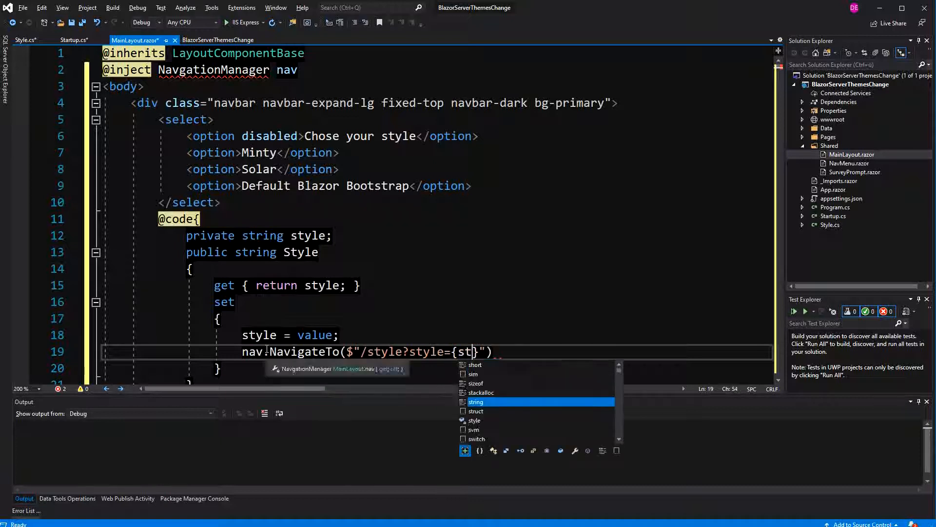
type("y")
key("Tab")
type("}")
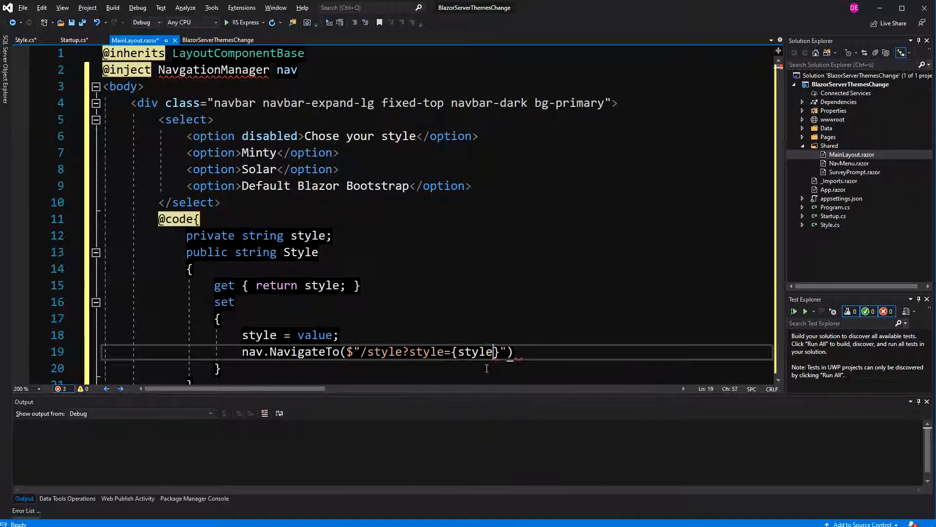
type("\");")
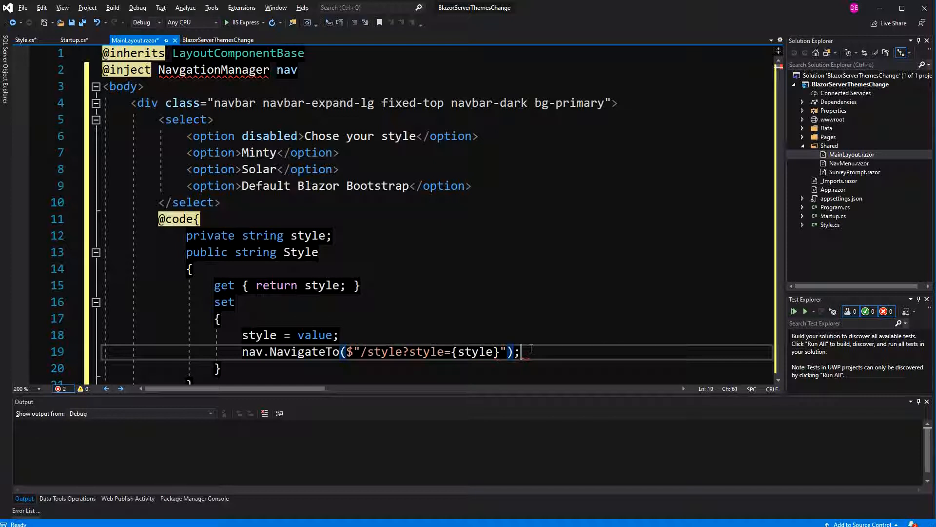
left_click(506, 352)
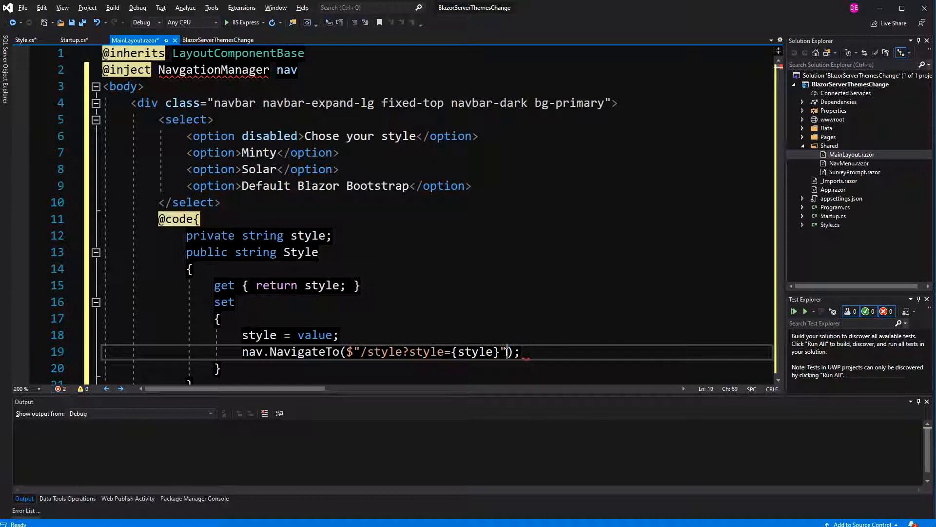
type(", true")
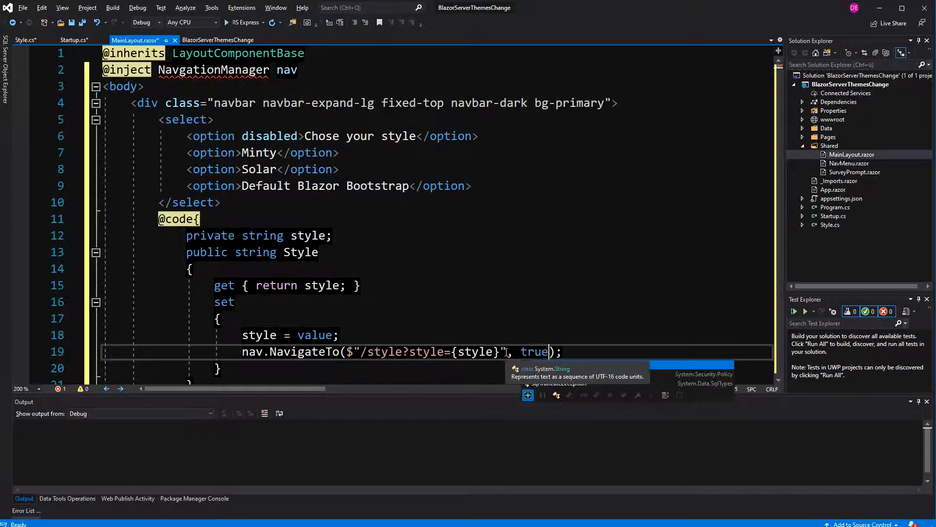
left_click(524, 343)
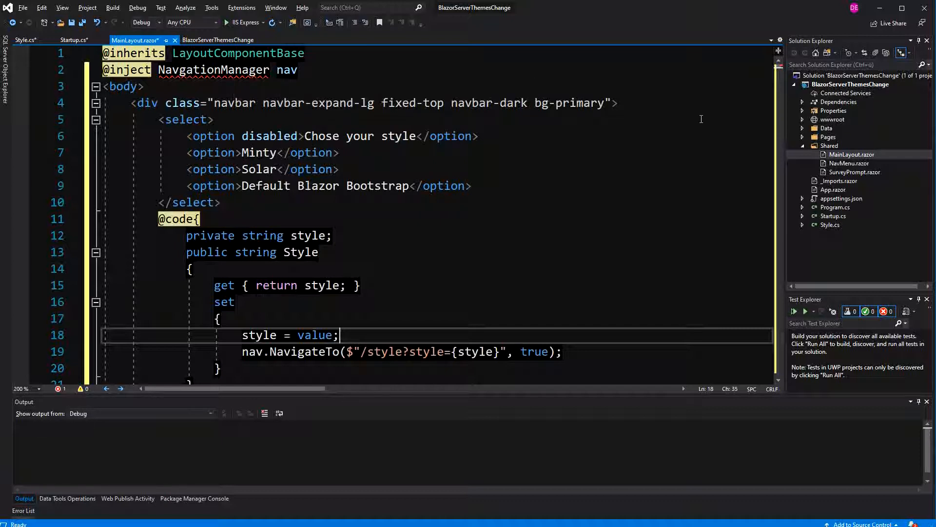
mouse_move(212, 70)
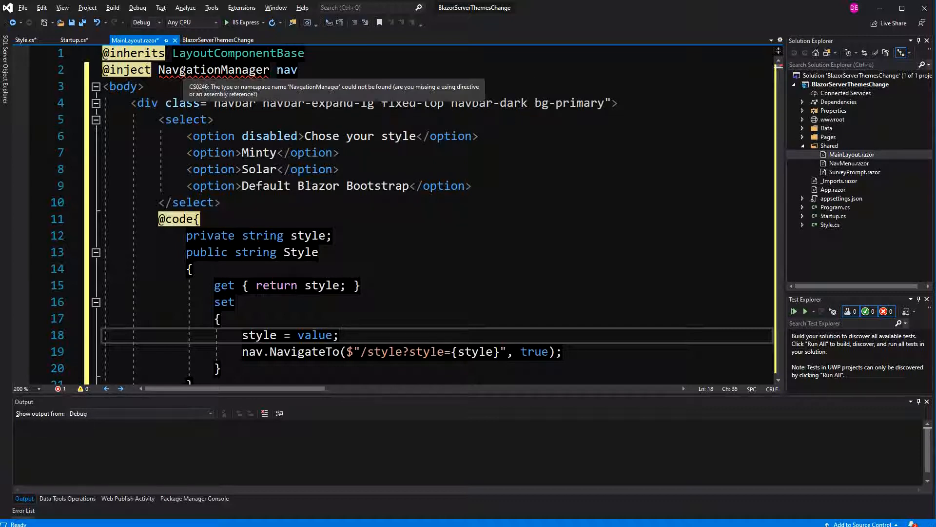
left_click(179, 70)
type("i")
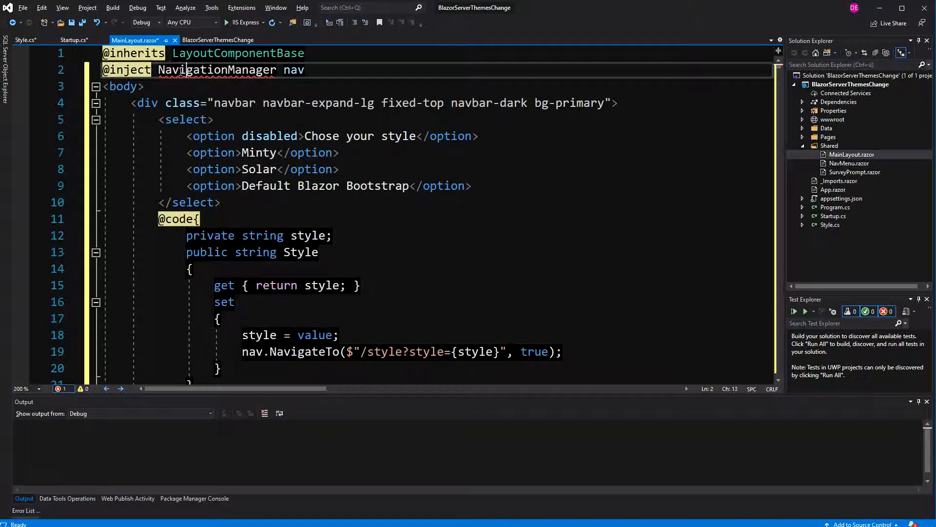
scroll(419, 210, "down", 1)
scroll(276, 144, "up", 1)
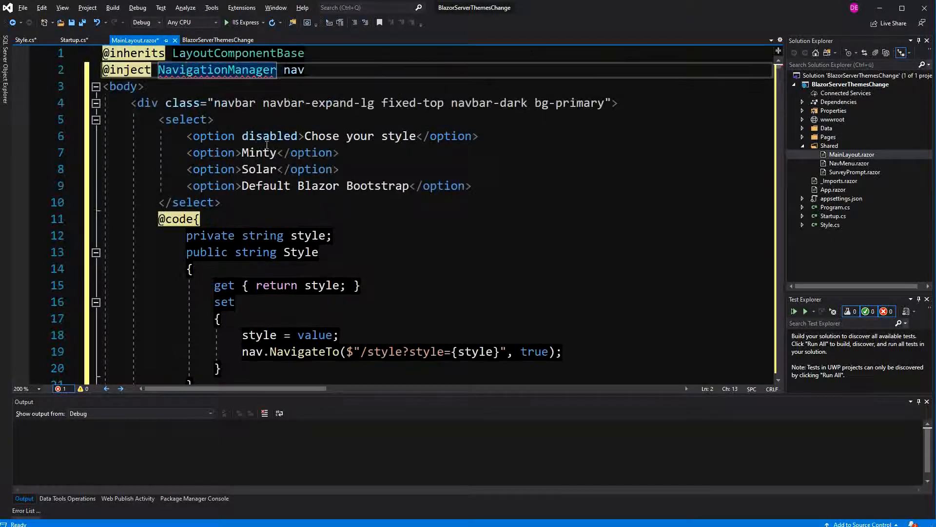
left_click(211, 120)
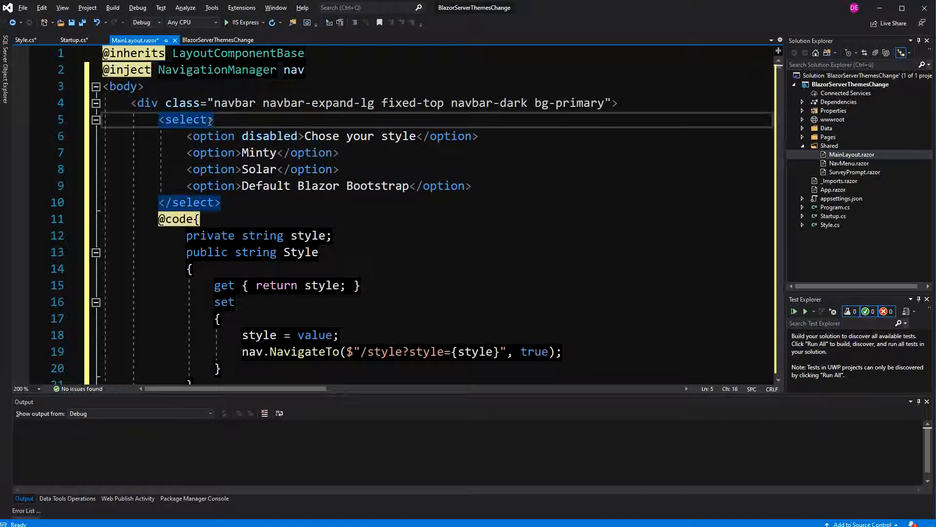
type("@bind")
key("Tab")
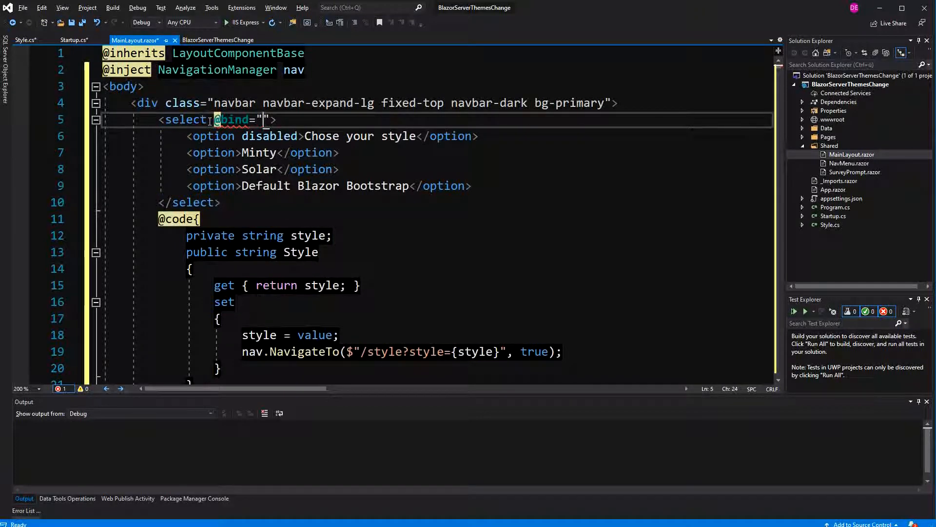
type("Style\" ")
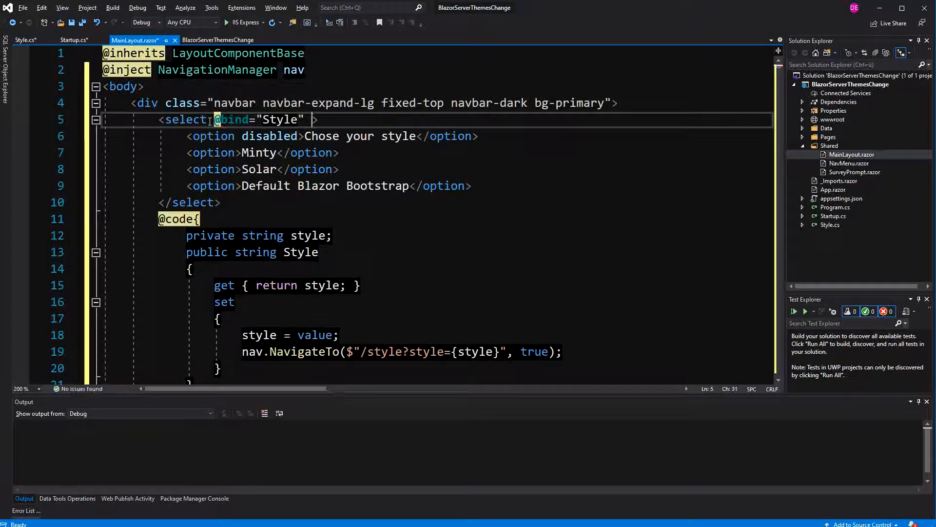
type("@bind:e")
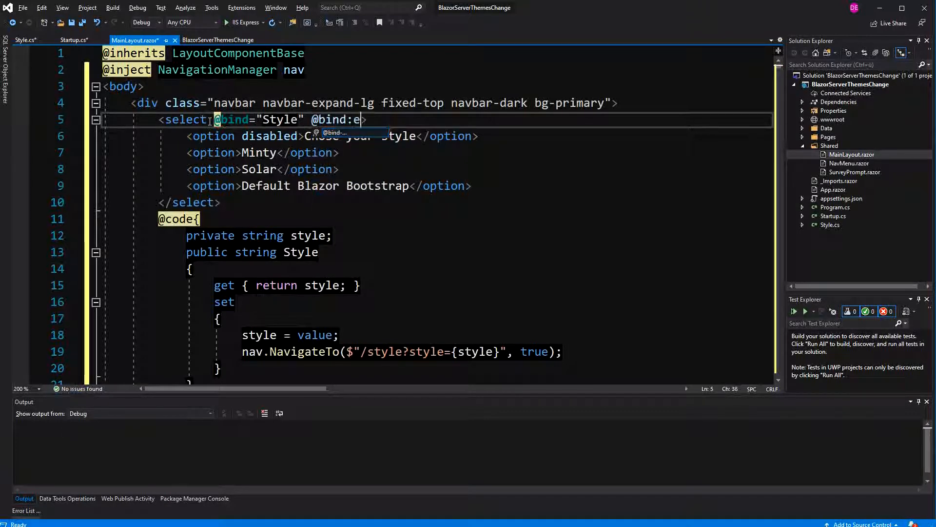
type("vent=\"oni")
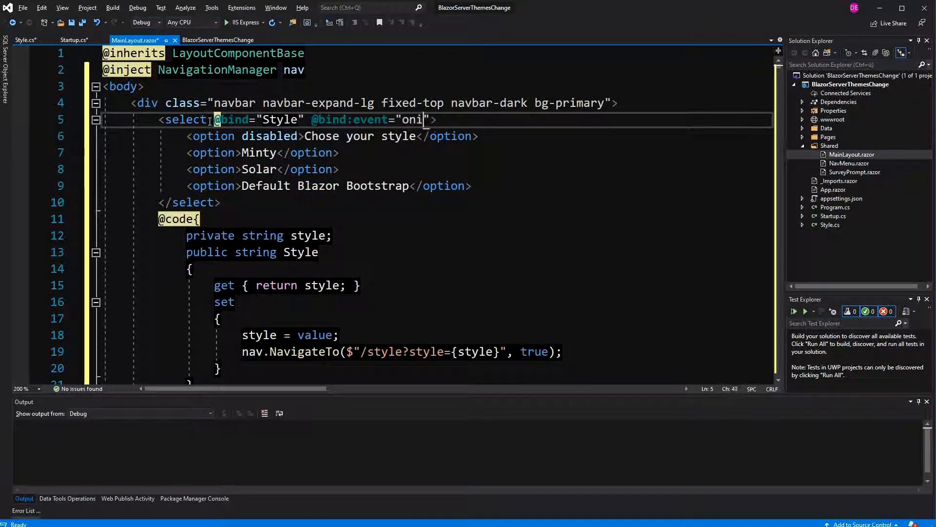
type("nput")
left_click(209, 122)
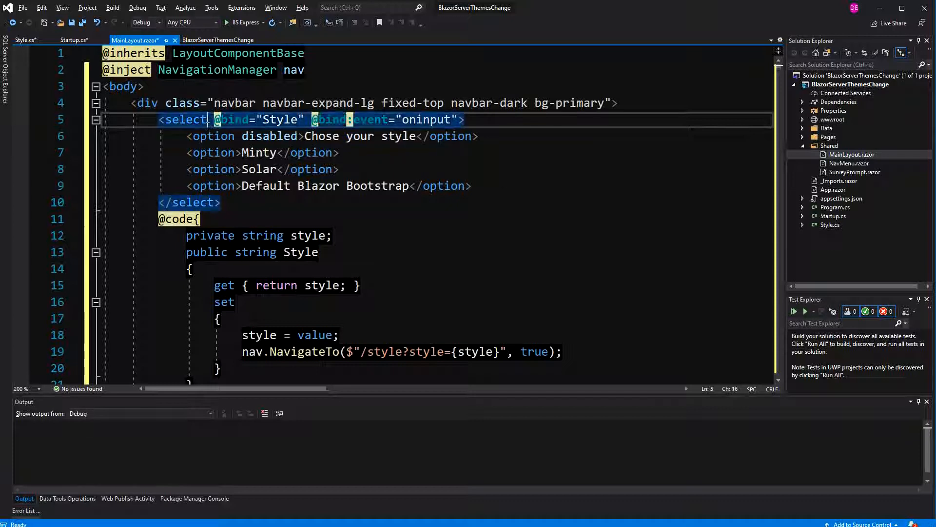
type("class=\"f")
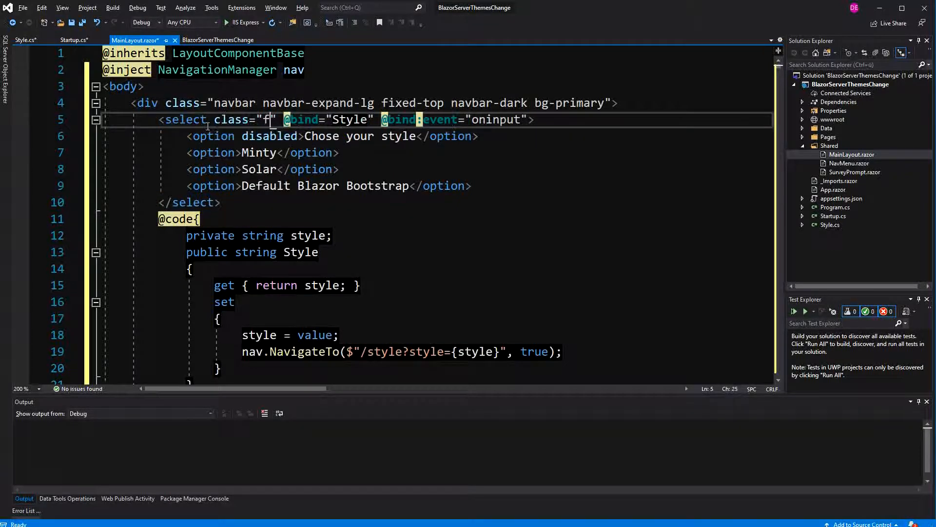
type("rom-control")
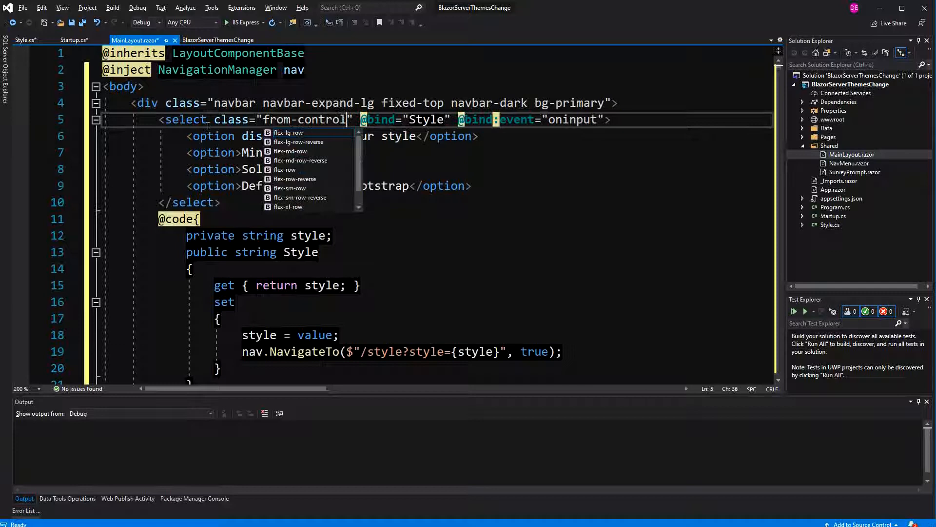
left_click(319, 86)
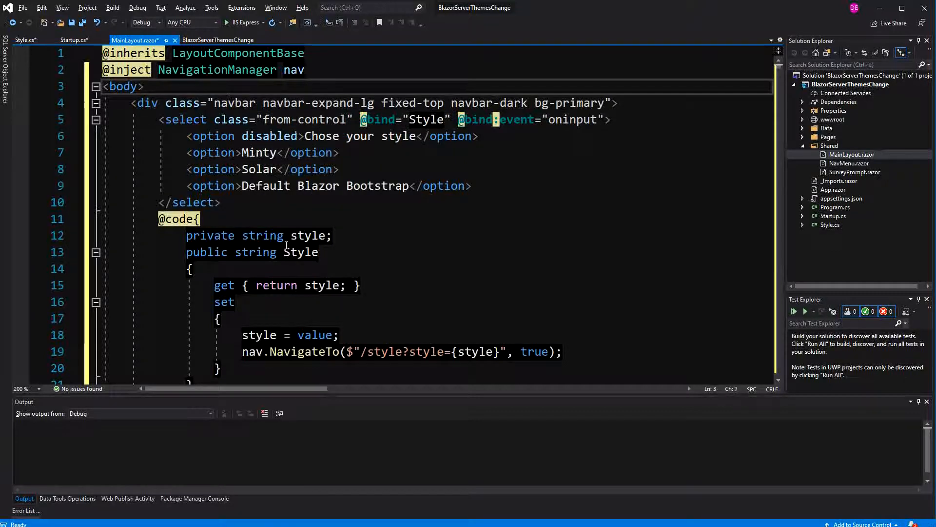
scroll(285, 245, "down", 2)
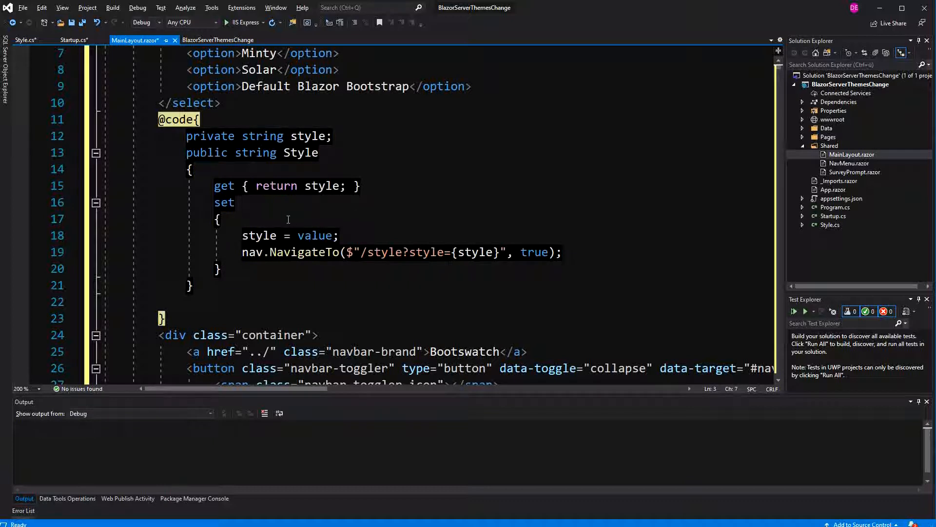
- In _Host.cshtml, remove the site.css stylesheet link and its leftover empty line
left_click(804, 138)
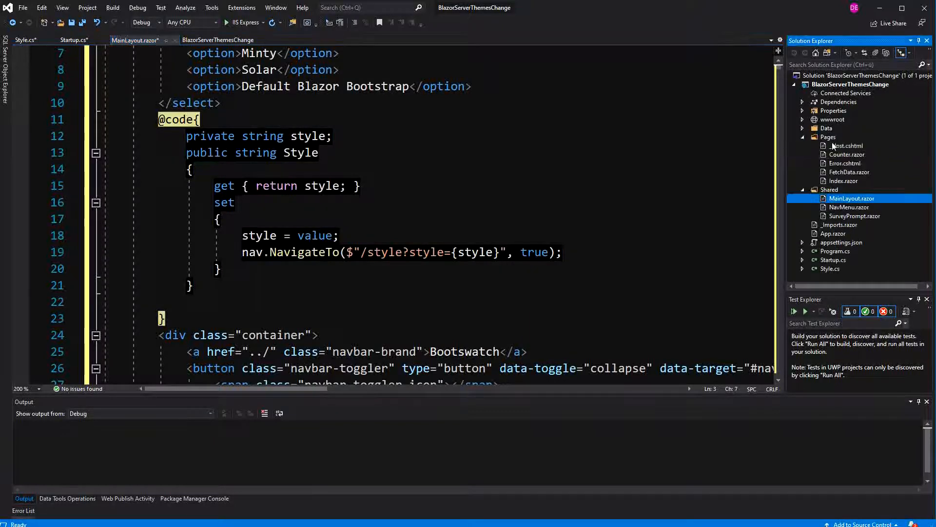
double_click(845, 145)
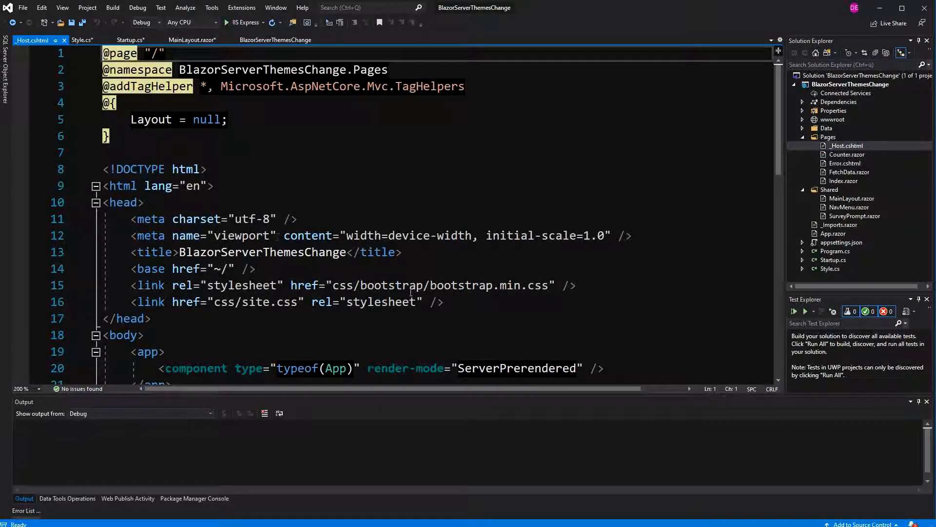
left_click_drag(453, 304, 66, 304)
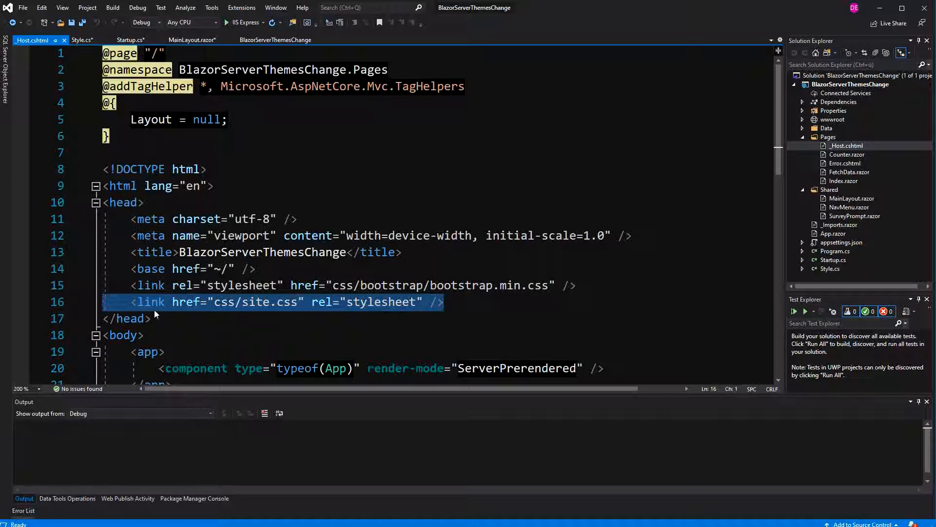
key("Delete")
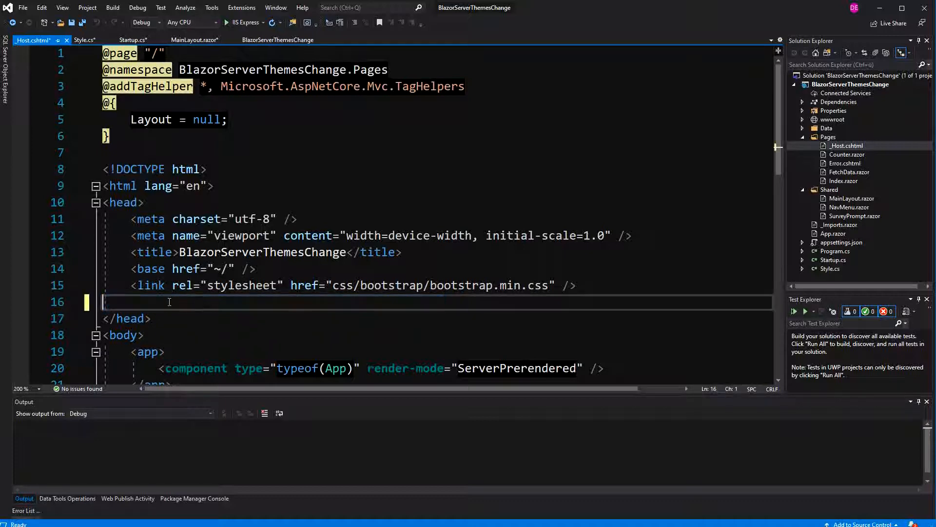
key("BackSpace")
scroll(168, 303, "down", 3)
scroll(169, 303, "down", 1)
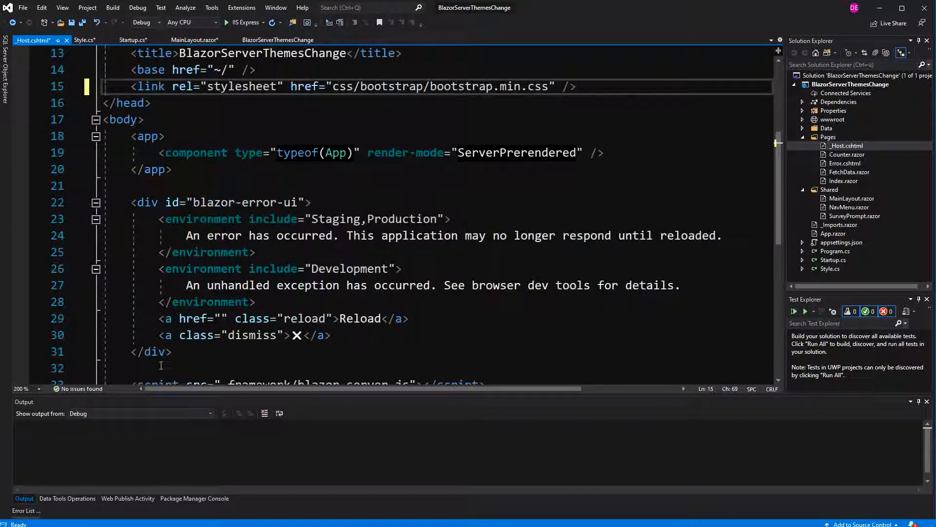
mouse_move(132, 368)
left_mouse_down()
mouse_move(81, 249)
mouse_move(103, 185)
left_mouse_up()
- Delete the blazor-error-ui block and position the cursor above the Bootstrap stylesheet link
key("Delete")
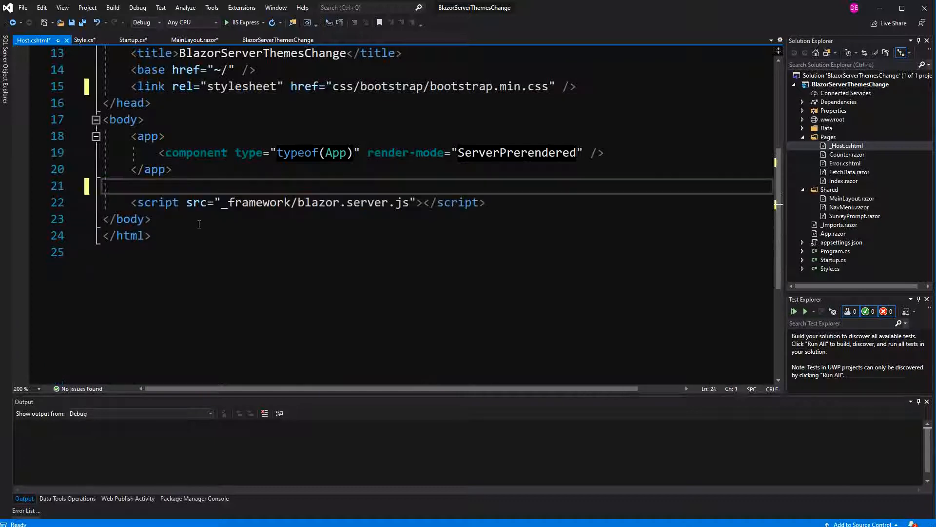
scroll(199, 223, "up", 4)
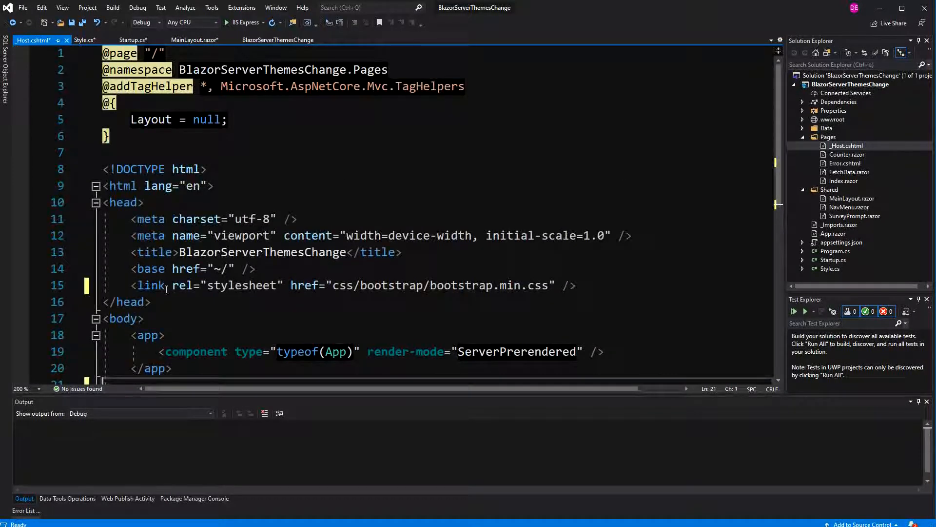
left_click_drag(132, 286, 573, 284)
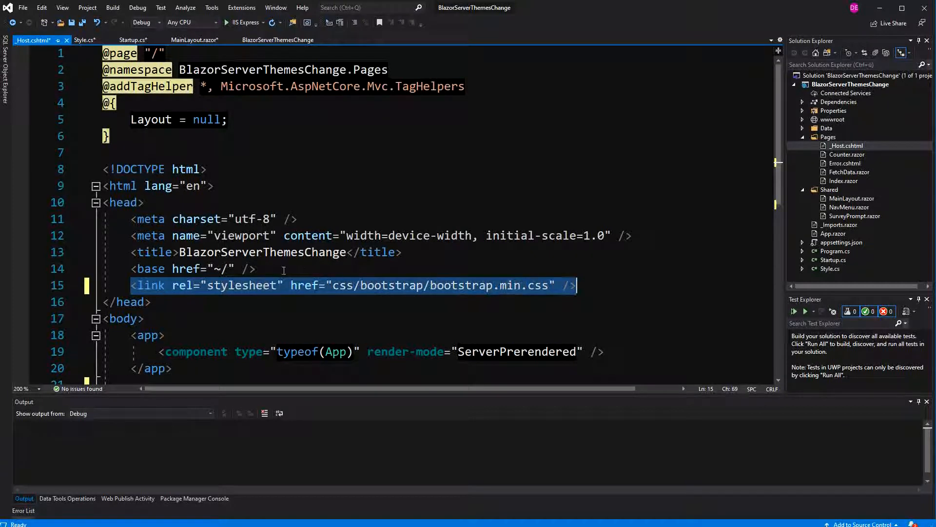
left_click(283, 269)
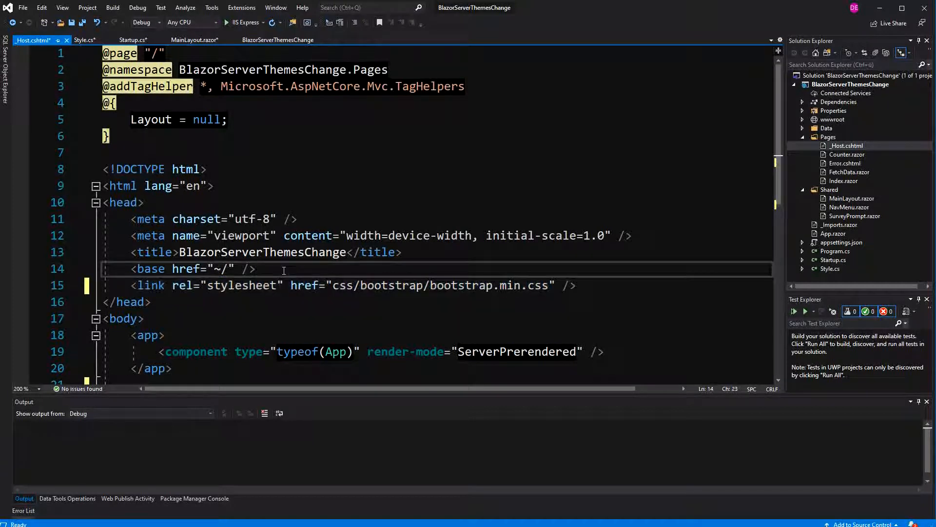
key("Return")
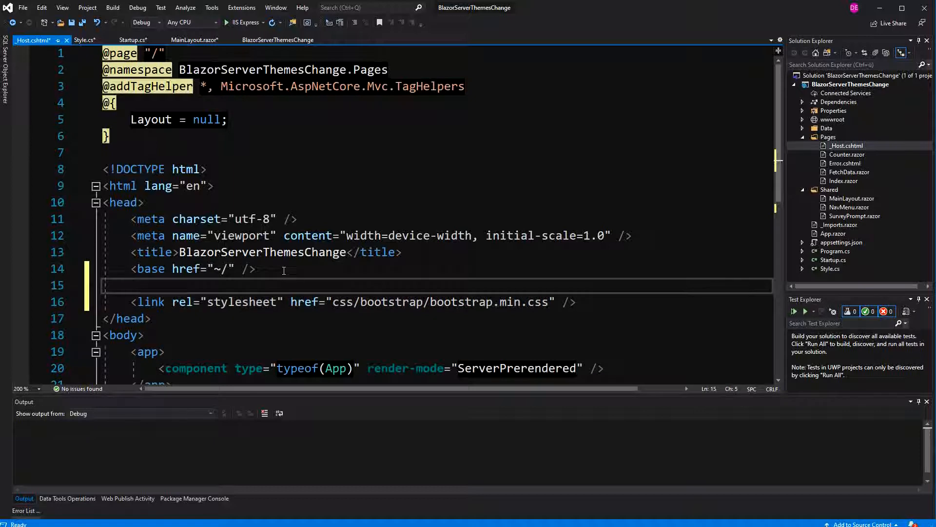
type("@")
type("if(Re")
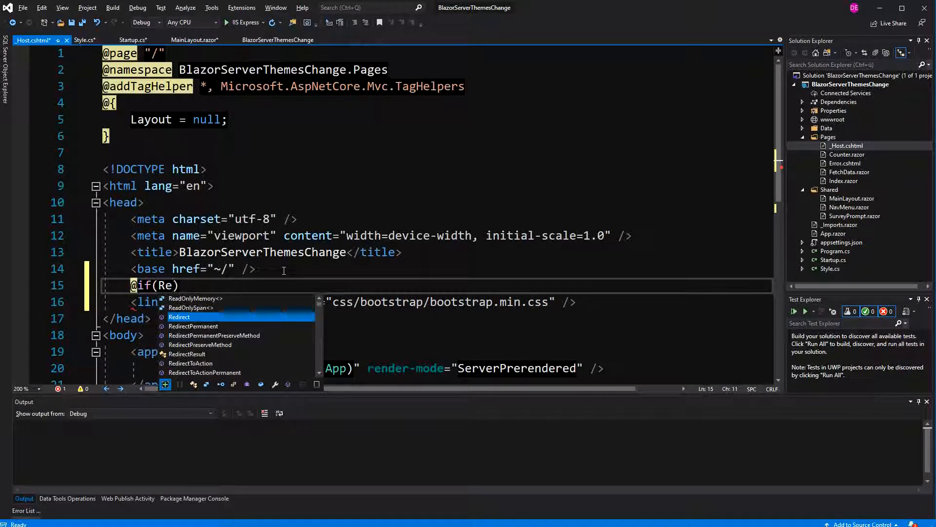
type("quest.Co")
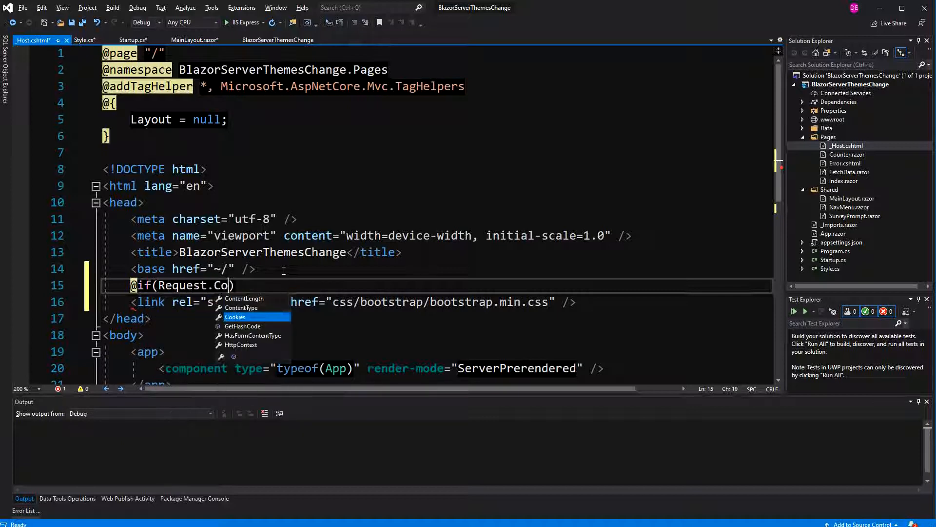
key("Tab")
type("[")
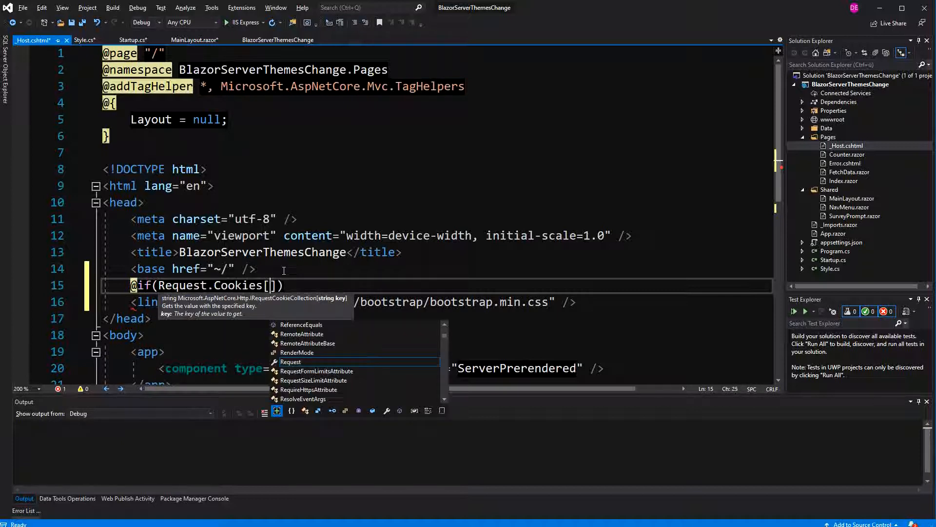
type("\"style\"] ")
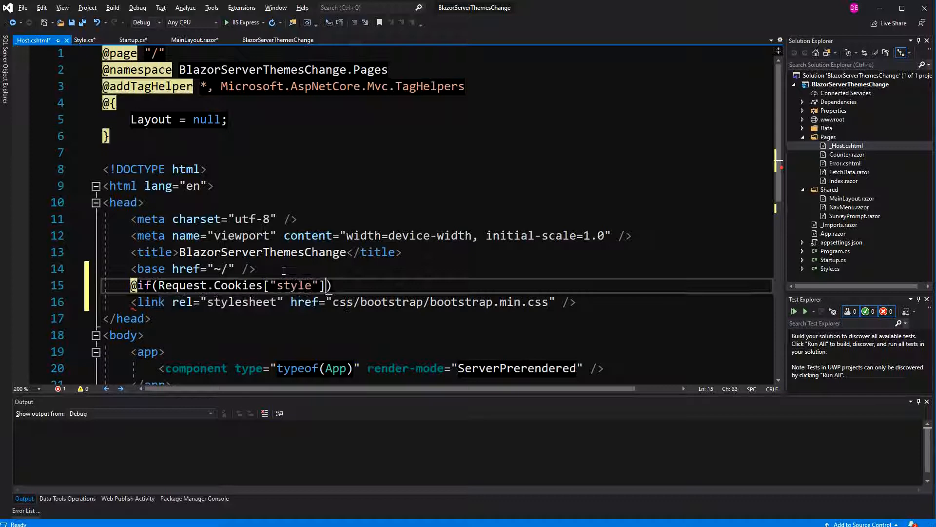
type("== \"")
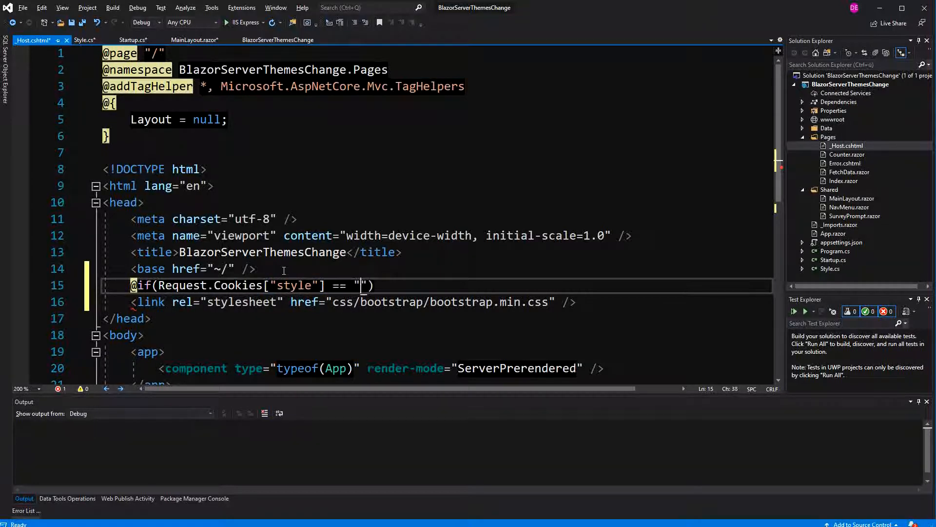
type("Minty\"")
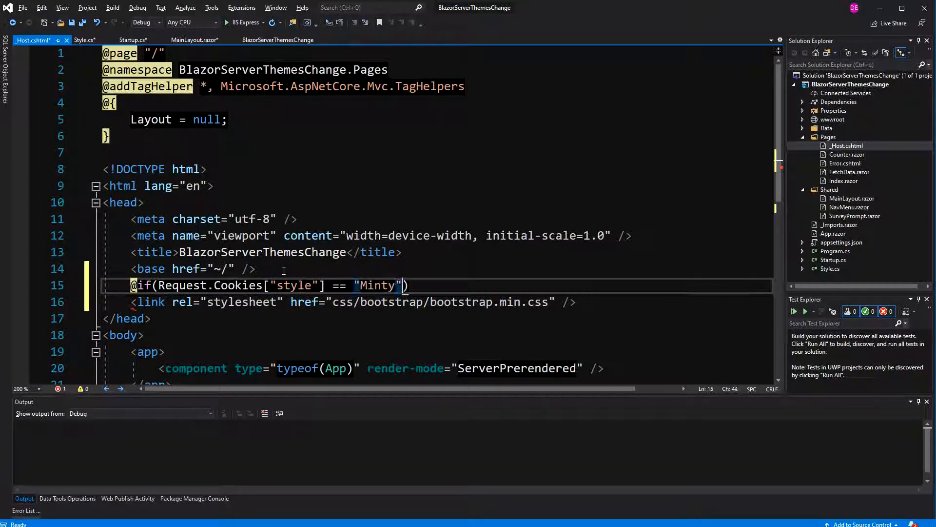
type(") {")
key("Return")
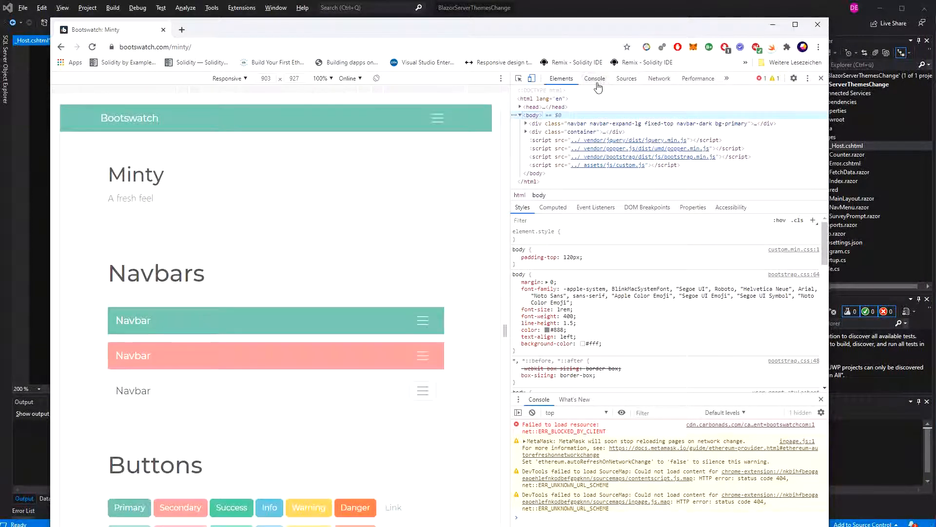
- Back on the Bootswatch gallery, download bootstrap.min.css for the Minty and Solar themes
key("F12")
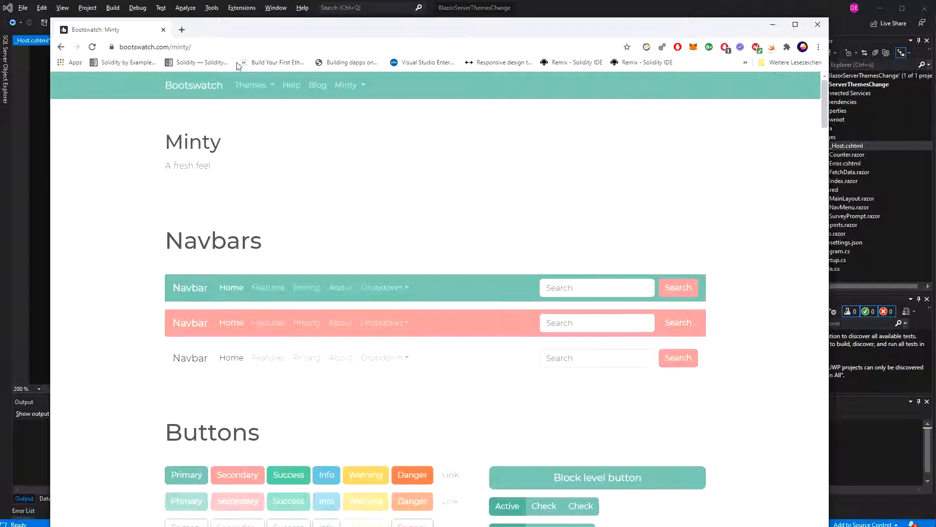
left_click(61, 46)
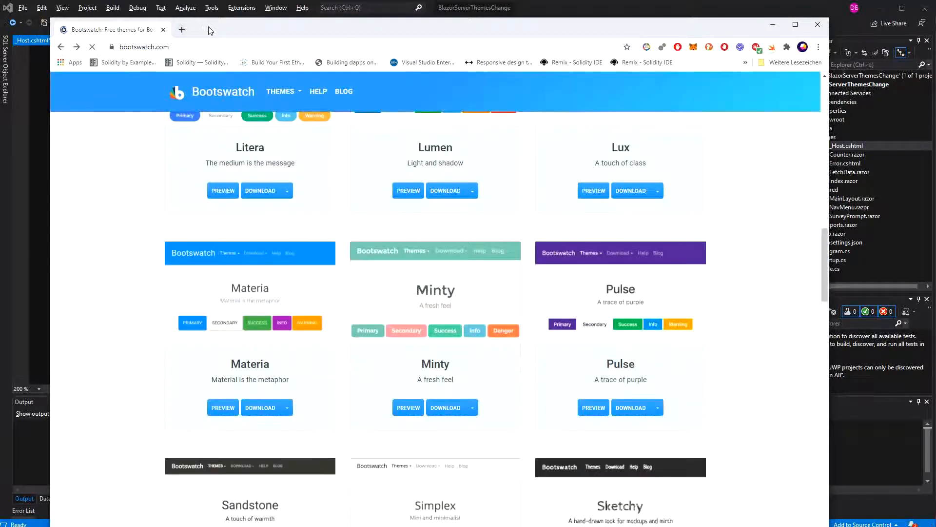
left_click(471, 408)
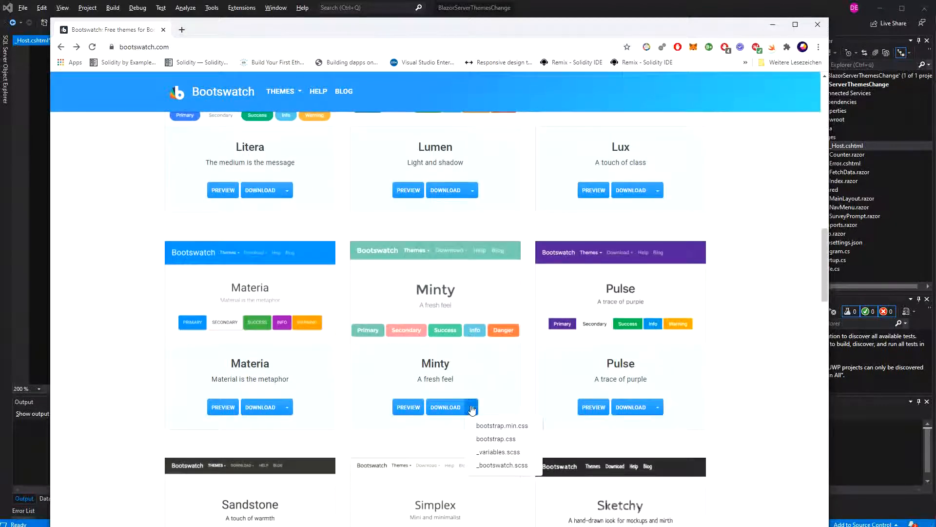
left_click(482, 431)
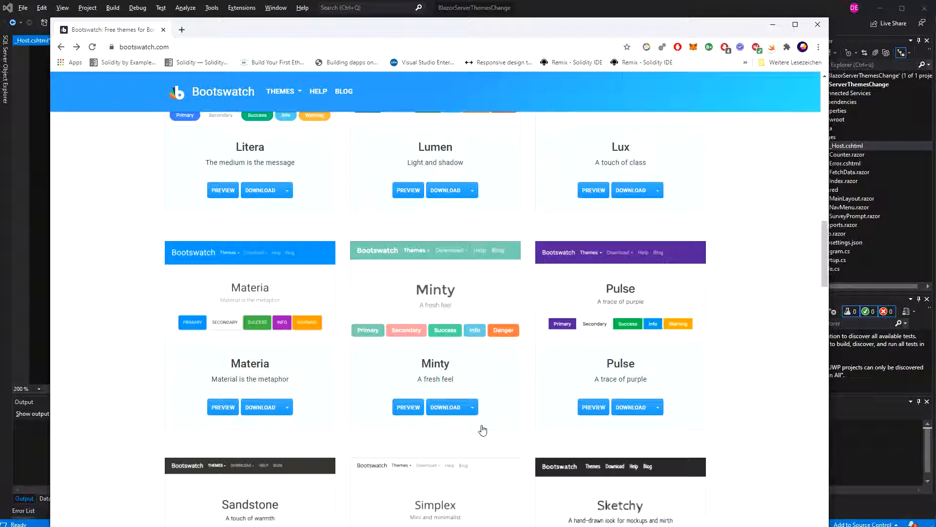
scroll(433, 414, "up", 3)
scroll(434, 414, "up", 2)
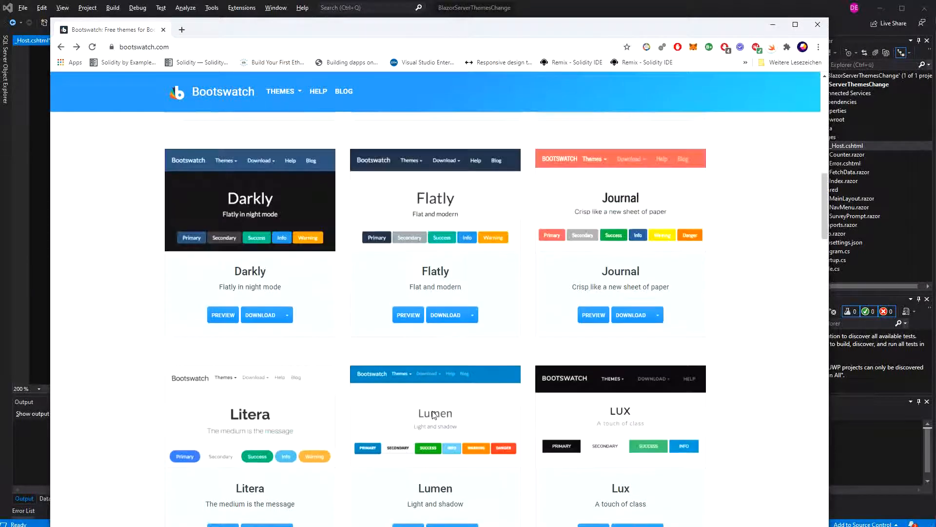
scroll(433, 414, "down", 4)
scroll(433, 415, "down", 3)
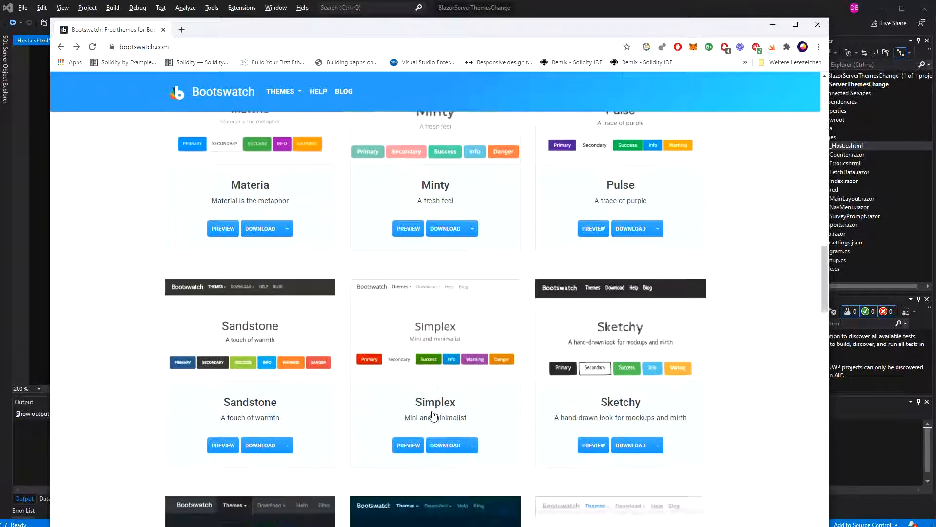
scroll(433, 415, "down", 3)
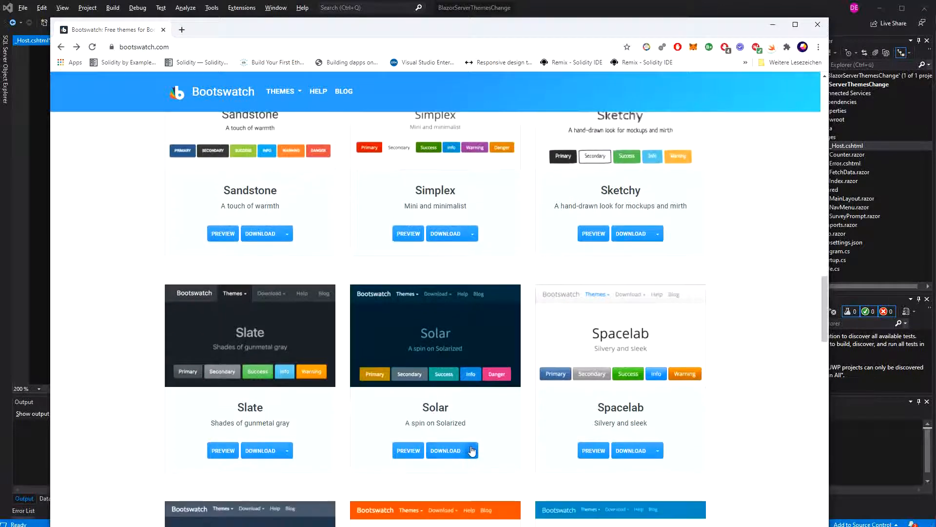
left_click(472, 451)
left_click(499, 472)
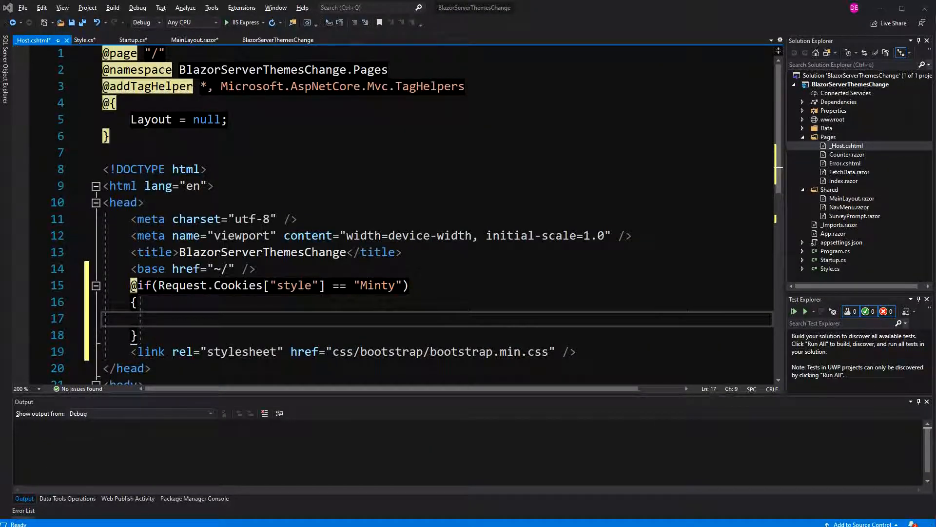
- Copy the downloaded Minty and Solar stylesheets into the project's wwwroot folder
left_click(804, 120)
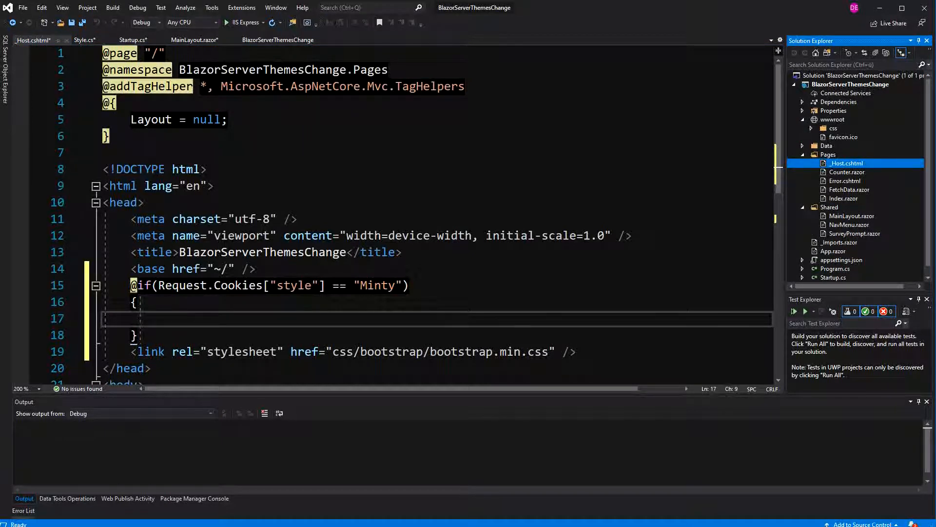
left_click_drag(847, 163, 849, 121)
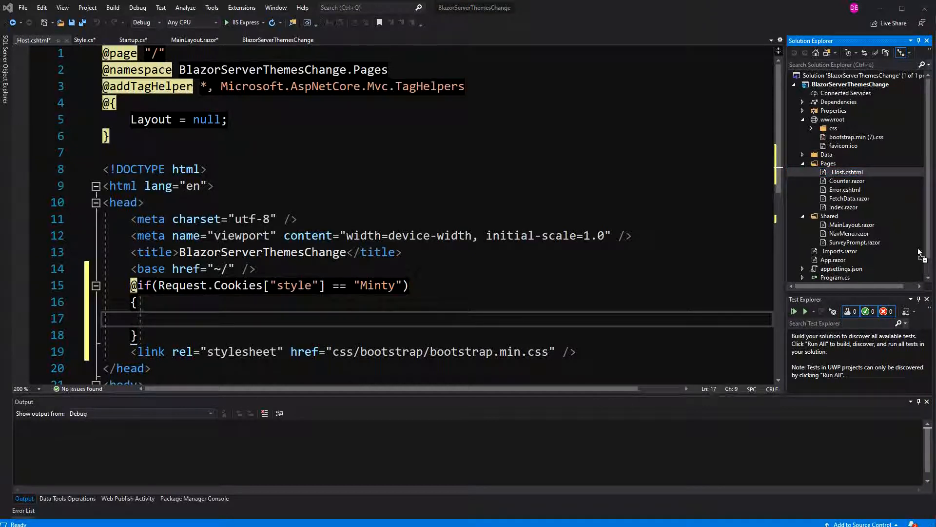
left_click_drag(923, 256, 843, 120)
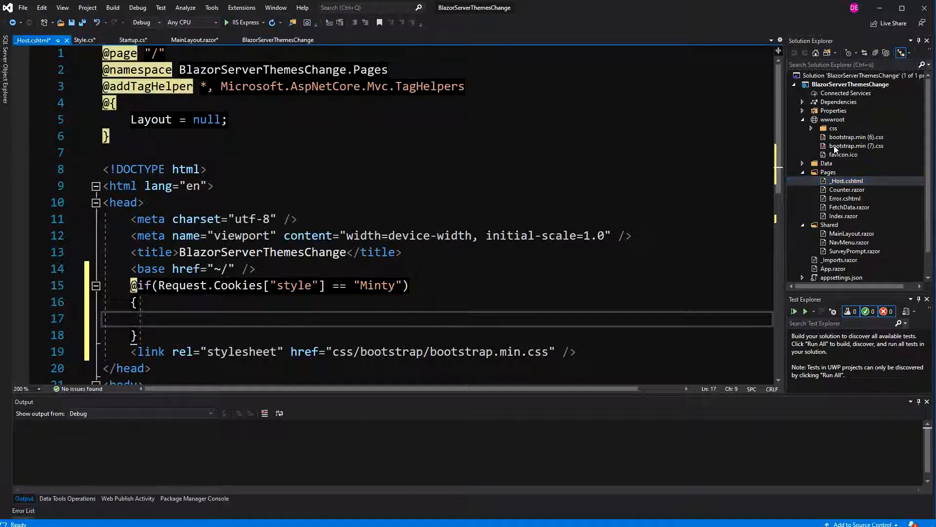
- Link /bootstrap.min (6).css inside the Minty block, indented and without the tilde
left_click(850, 138)
left_click_drag(849, 138, 405, 254)
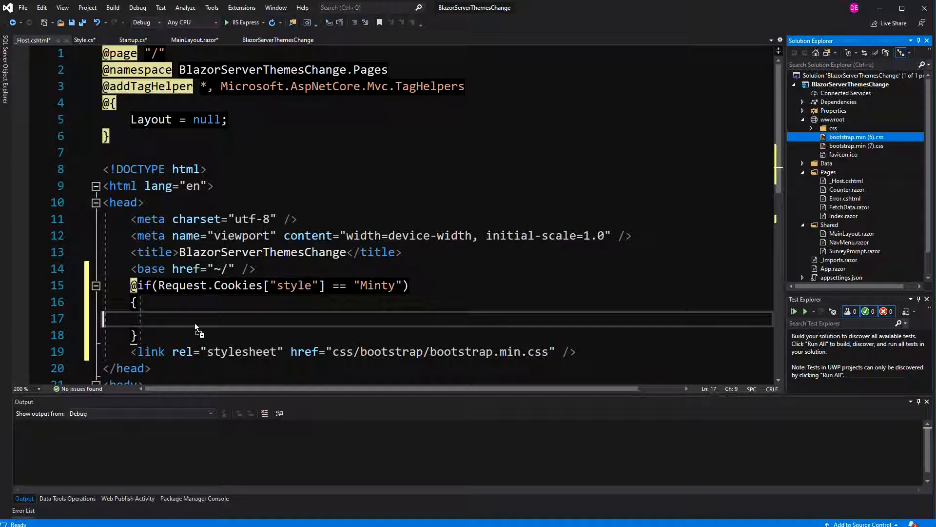
left_click_drag(195, 323, 195, 323)
left_click(103, 318)
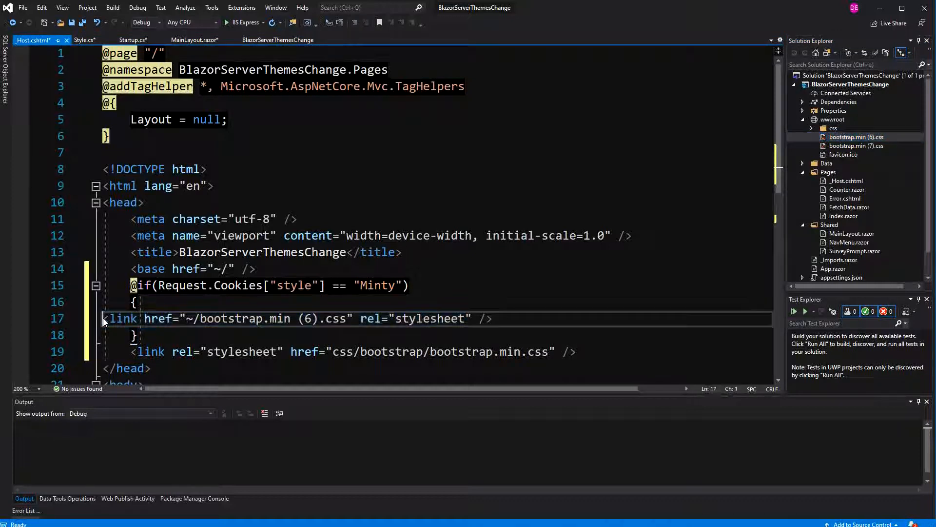
key("Tab")
key("Tab")
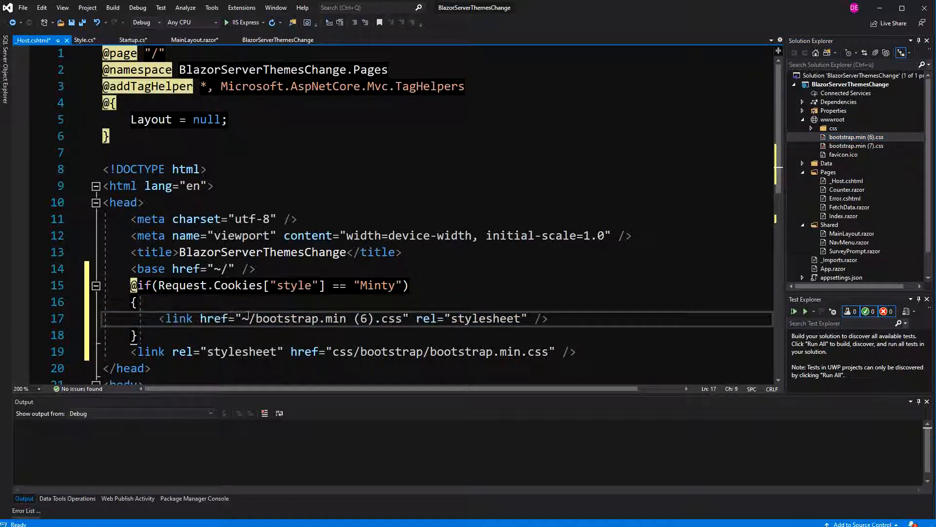
left_click(248, 318)
key("BackSpace")
scroll(247, 319, "down", 1)
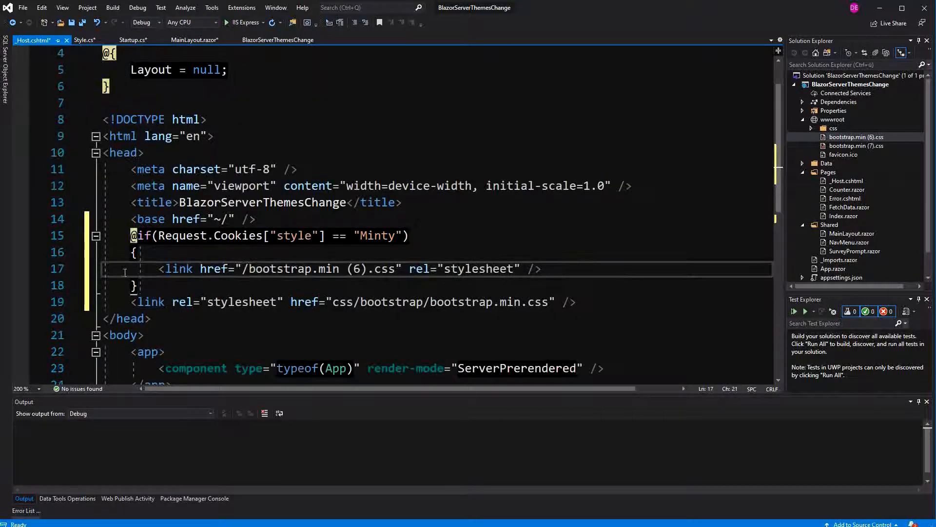
- Add an else if(Request.Cookies["style"] == "Solar") { } branch after the Minty block
left_click(146, 285)
key("Return")
type("else")
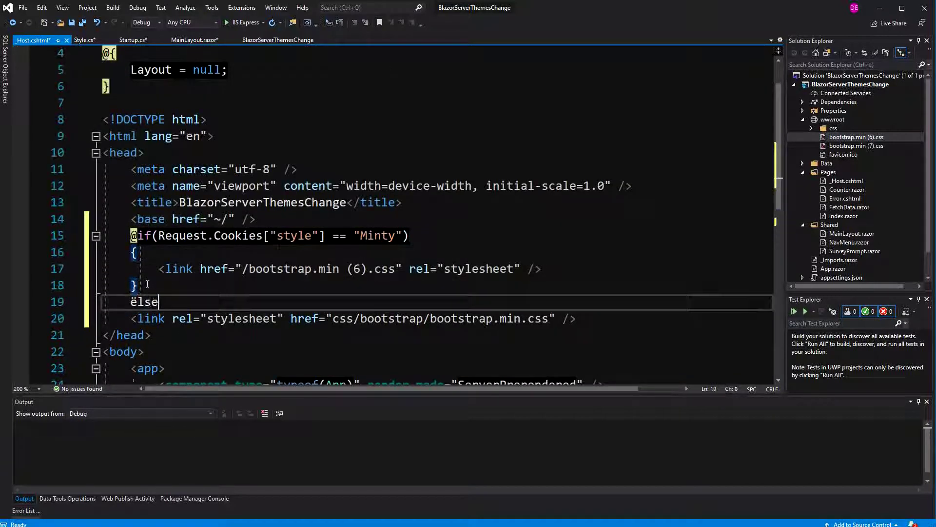
key("BackSpace")
key("BackSpace")
key("BackSpace")
type("els")
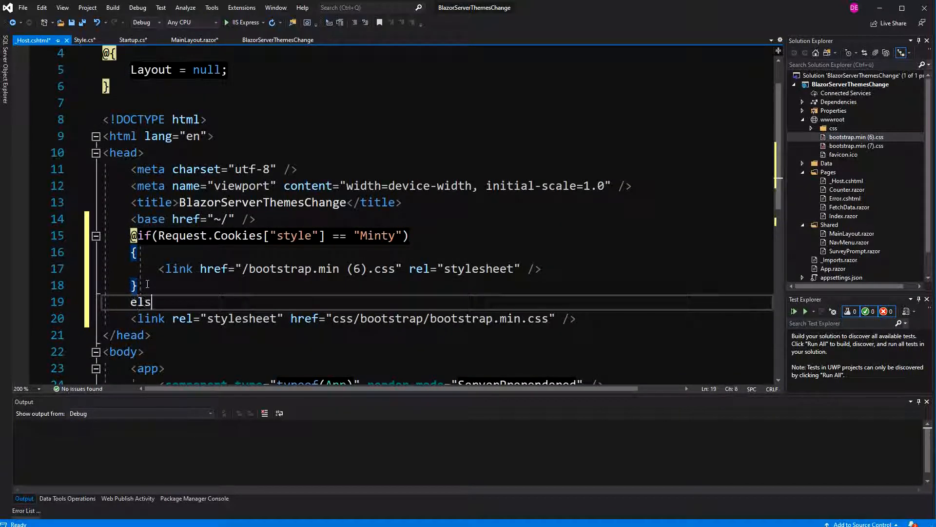
type("e if")
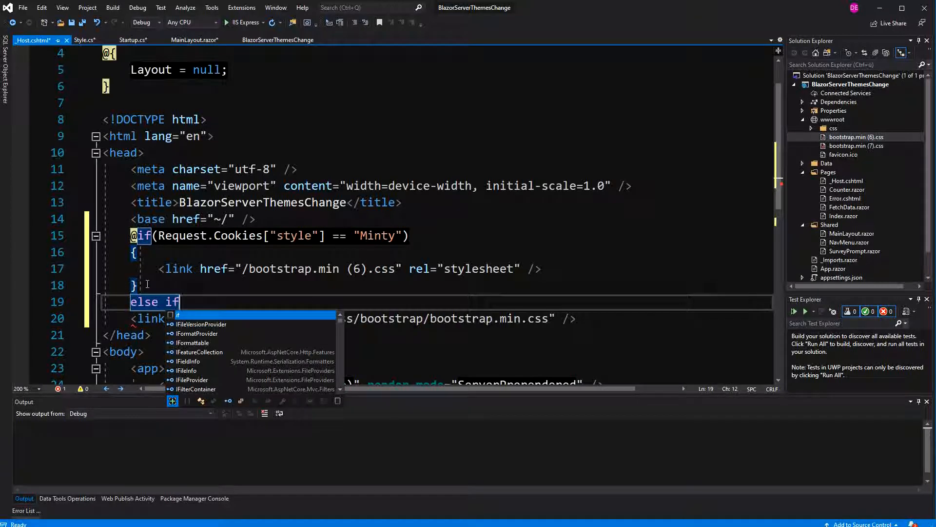
type("(Requ")
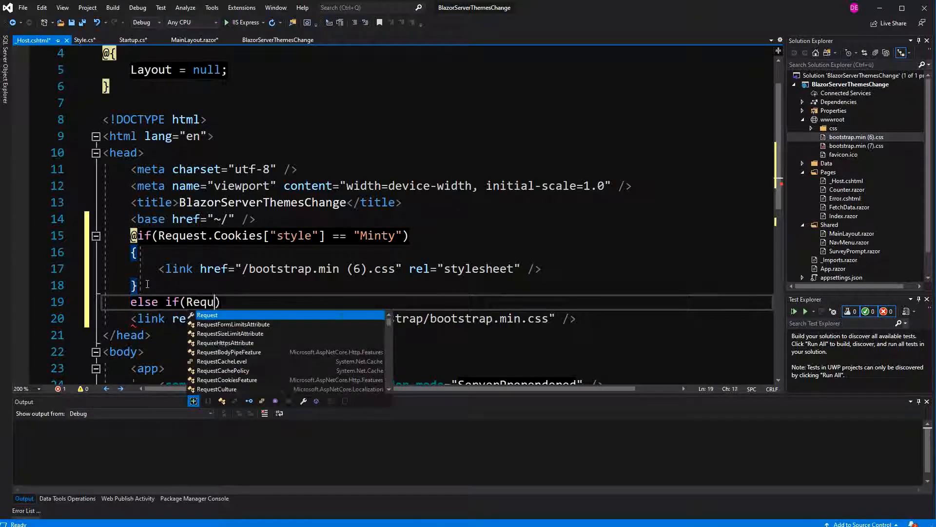
type("est.Co")
key("Tab")
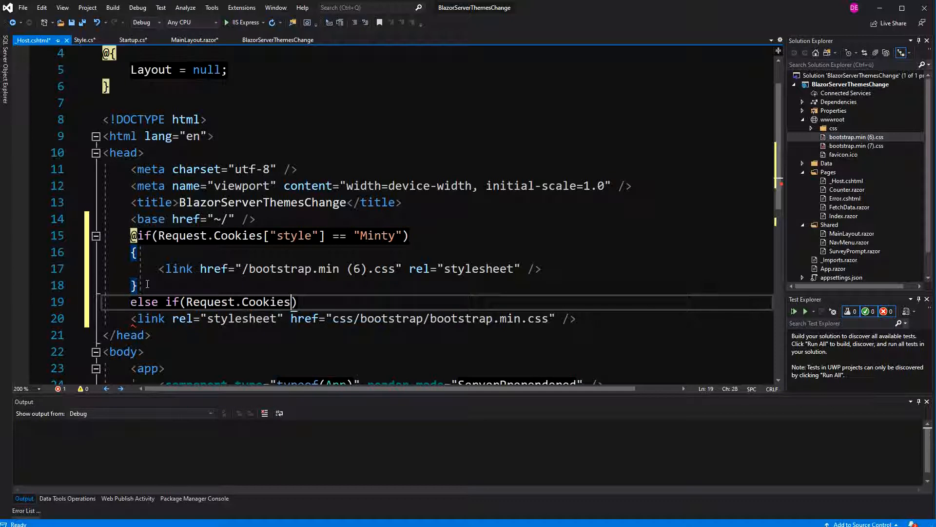
type("[")
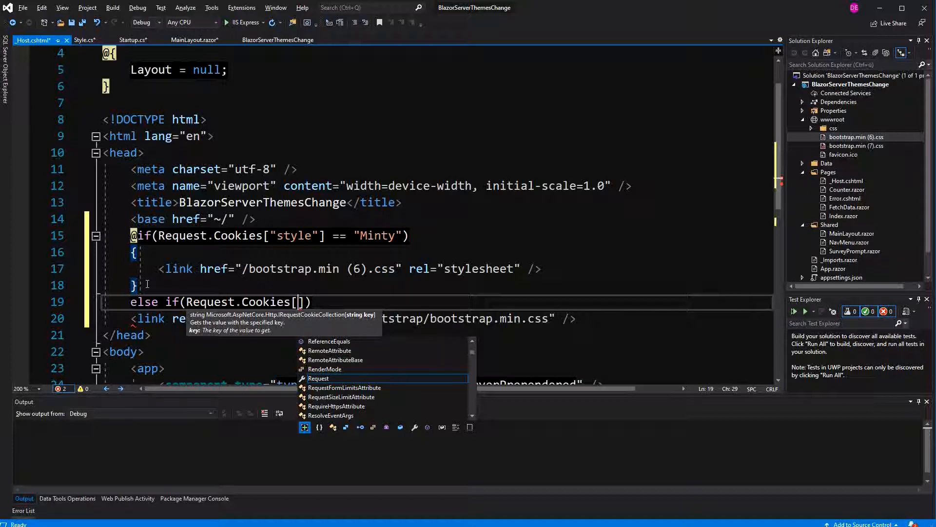
type("\"s")
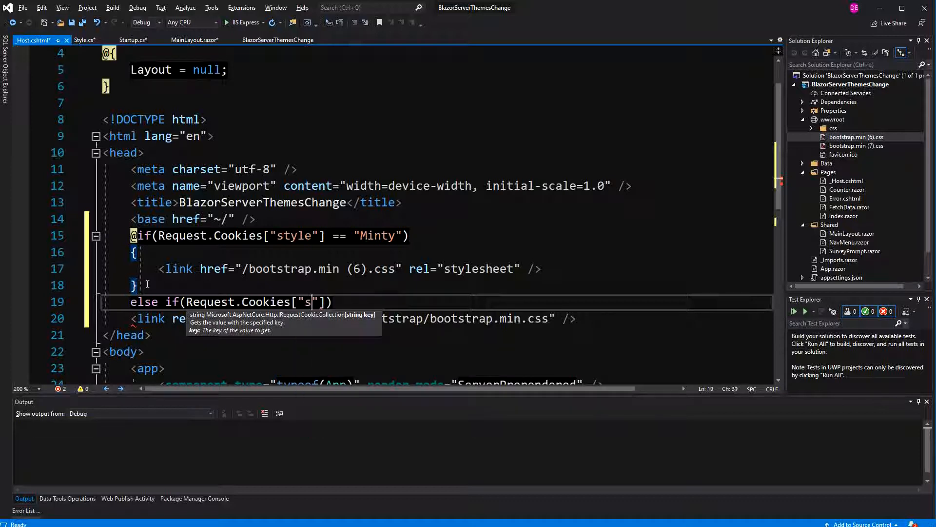
type("tyle\"]")
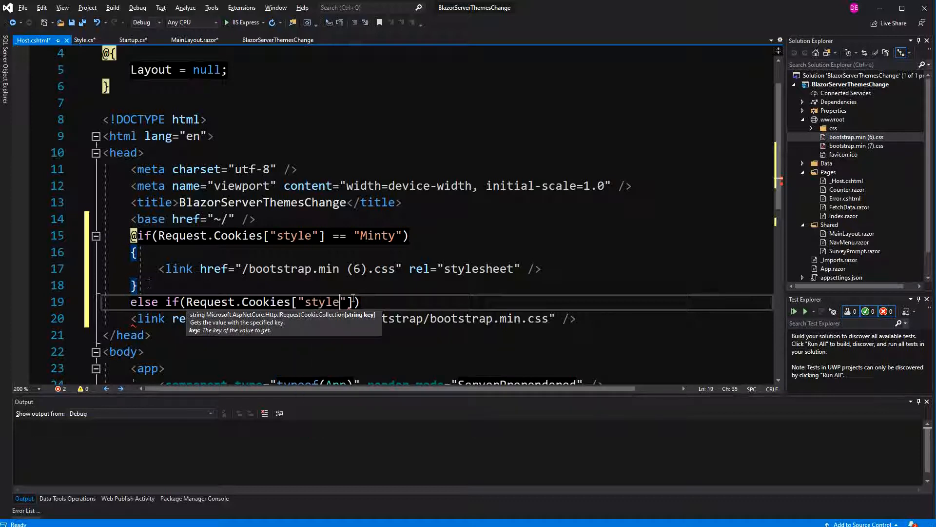
type(" == \"")
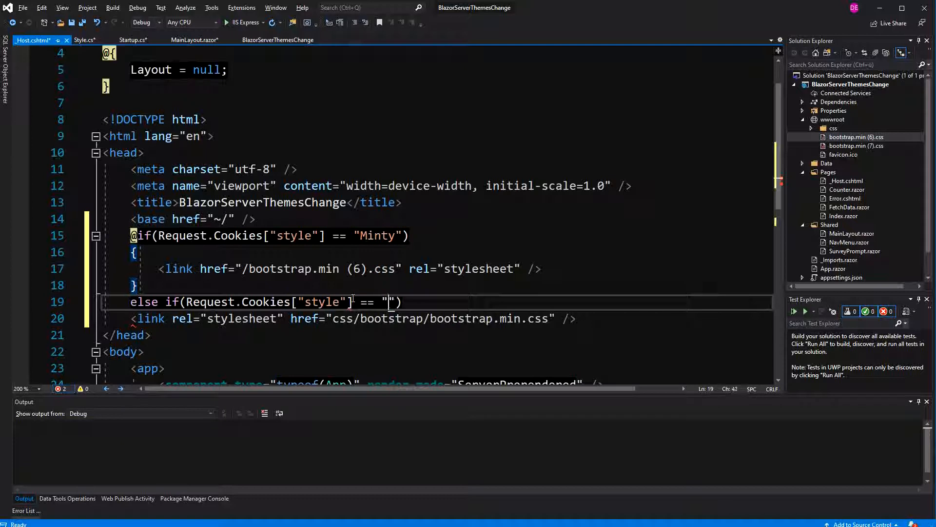
type("Solar")
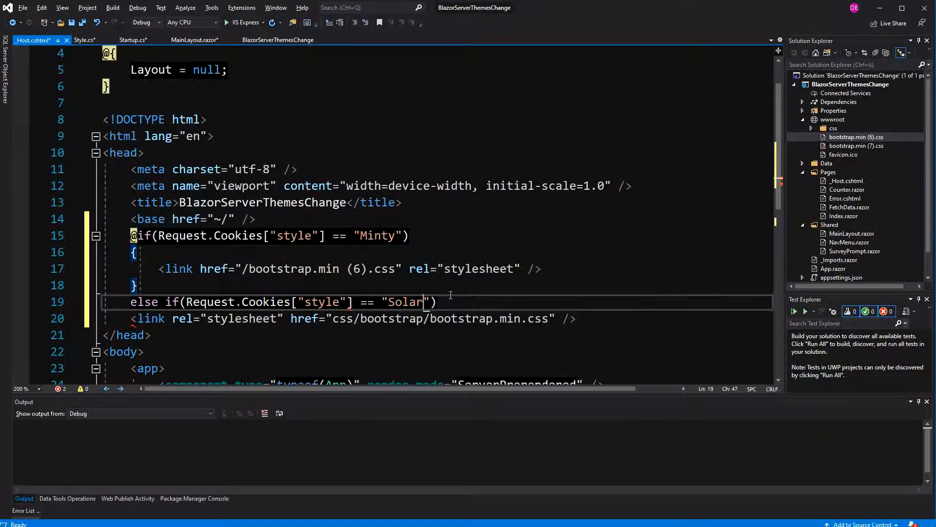
type("\") {")
key("Return")
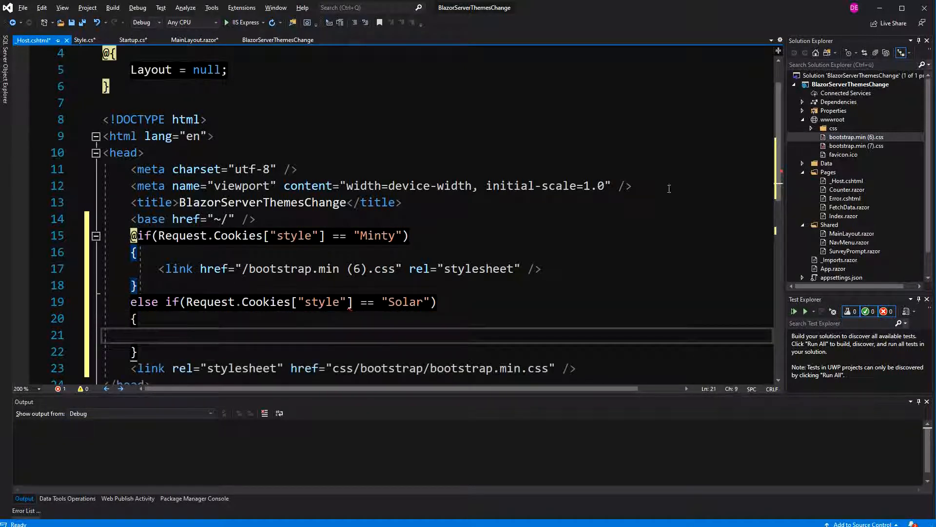
- Link /bootstrap.min (7).css inside the Solar branch, indented and without the tilde
left_click_drag(880, 147, 232, 341)
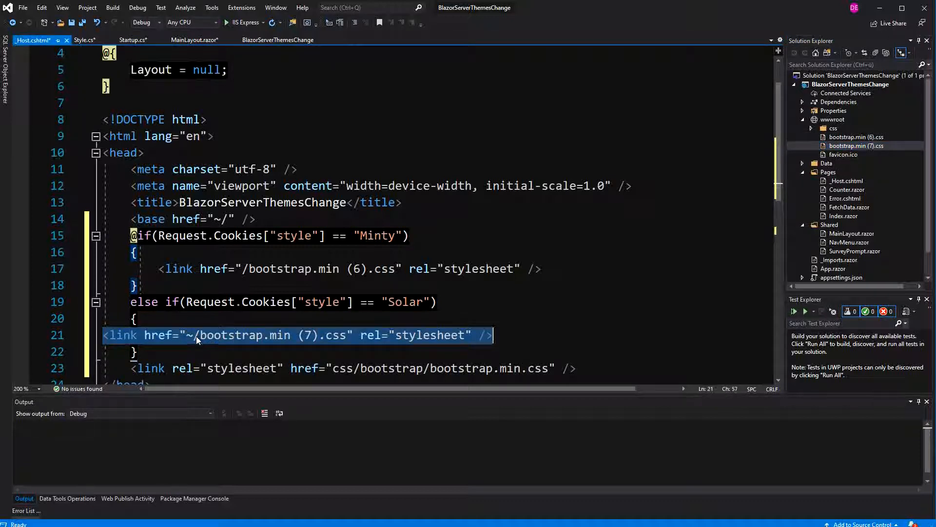
left_click(197, 336)
key("BackSpace")
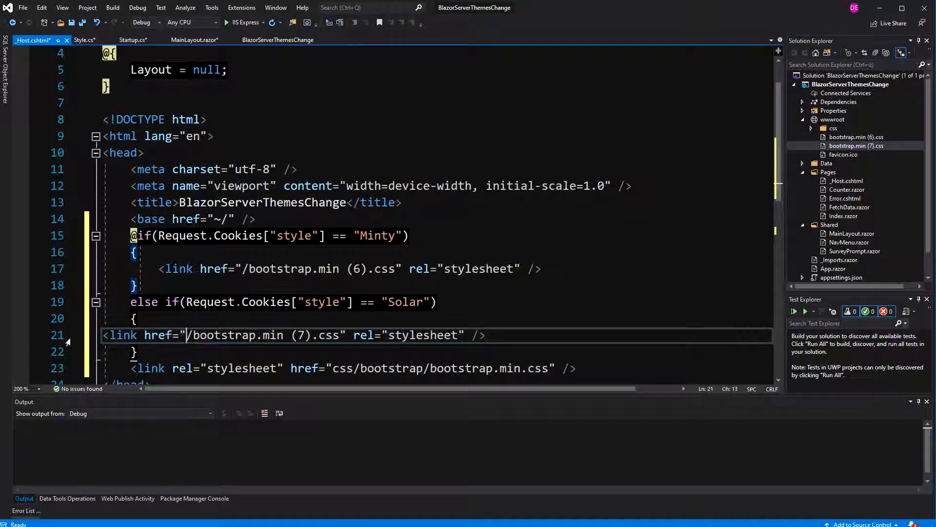
left_click(103, 335)
key("Tab")
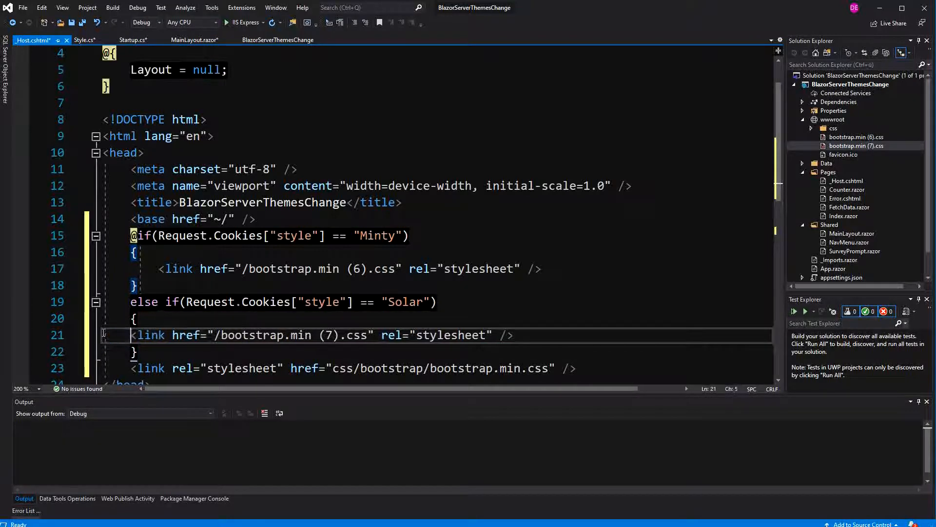
key("Tab")
scroll(161, 308, "down", 1)
- Add a final else { } branch after the Solar block
left_click(160, 300)
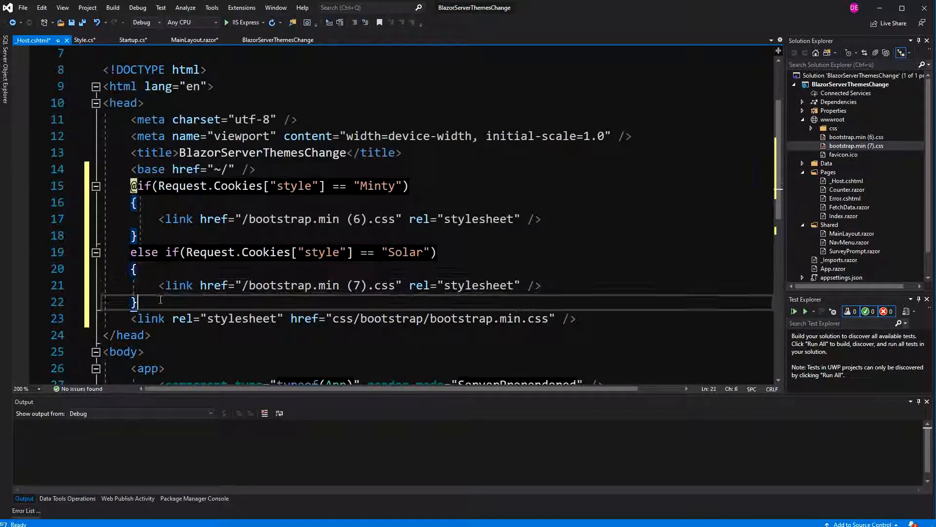
key("Return")
type("sle")
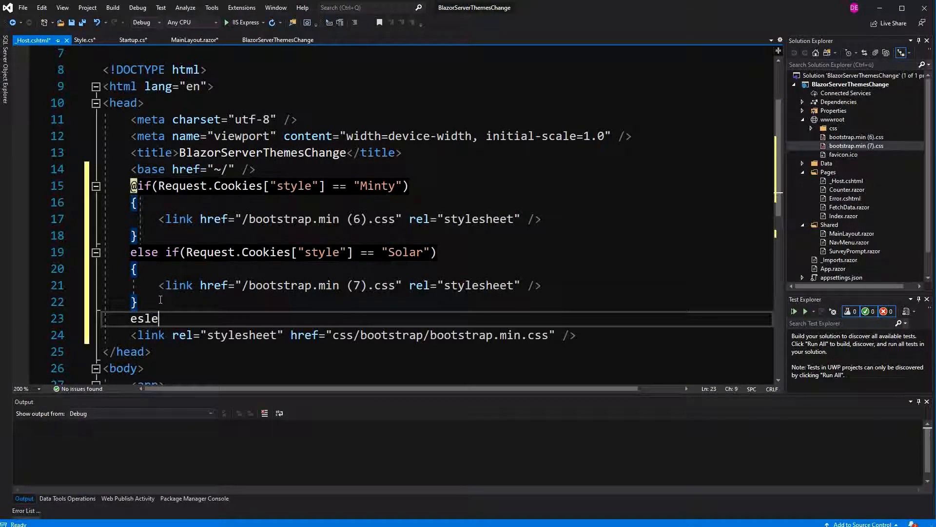
key("BackSpace")
key("BackSpace")
key("BackSpace")
key("BackSpace")
type("else")
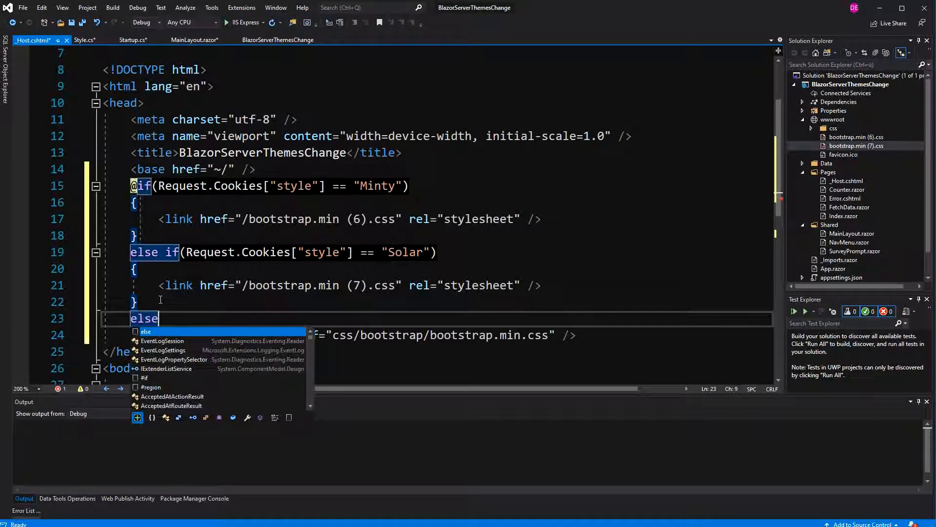
type(" {")
key("Return")
scroll(161, 300, "down", 2)
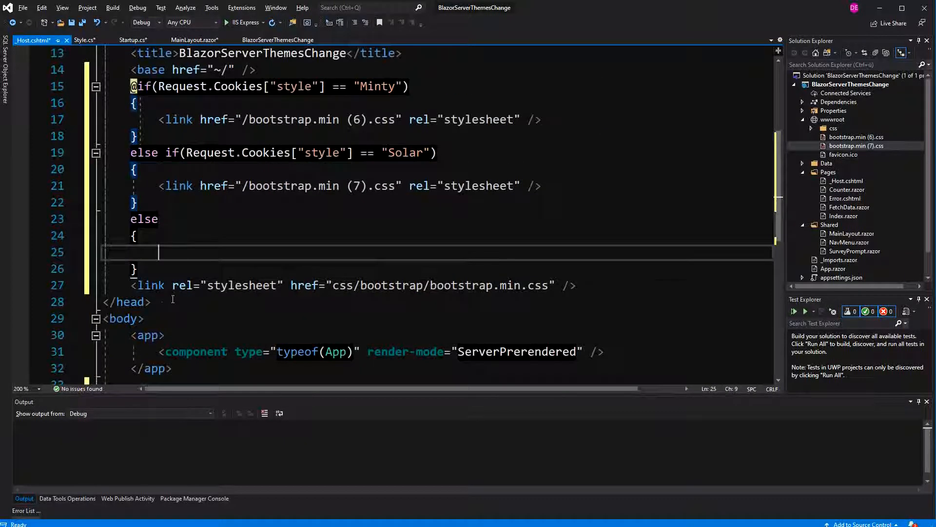
- Move the default css/bootstrap/bootstrap.min.css link into the else branch
triple_click(202, 286)
key("ctrl+x")
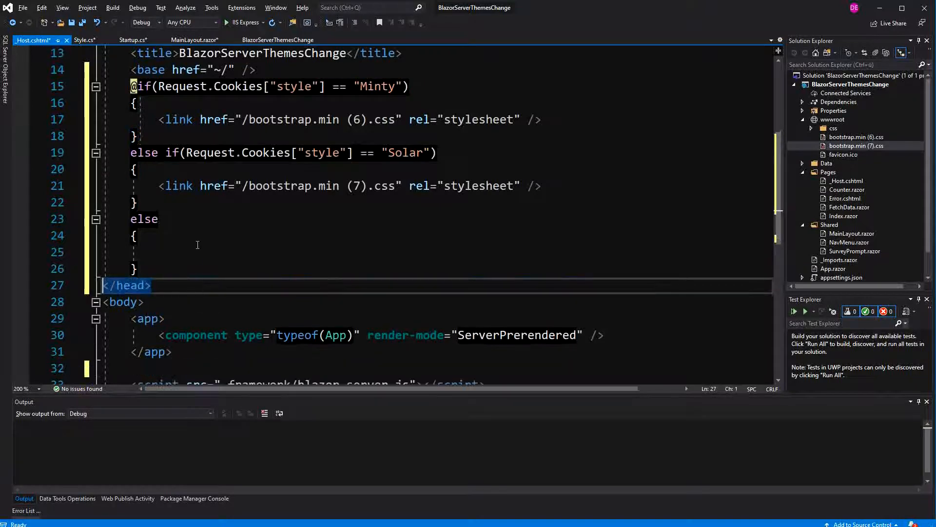
left_click(198, 244)
key("Down")
key("ctrl+v")
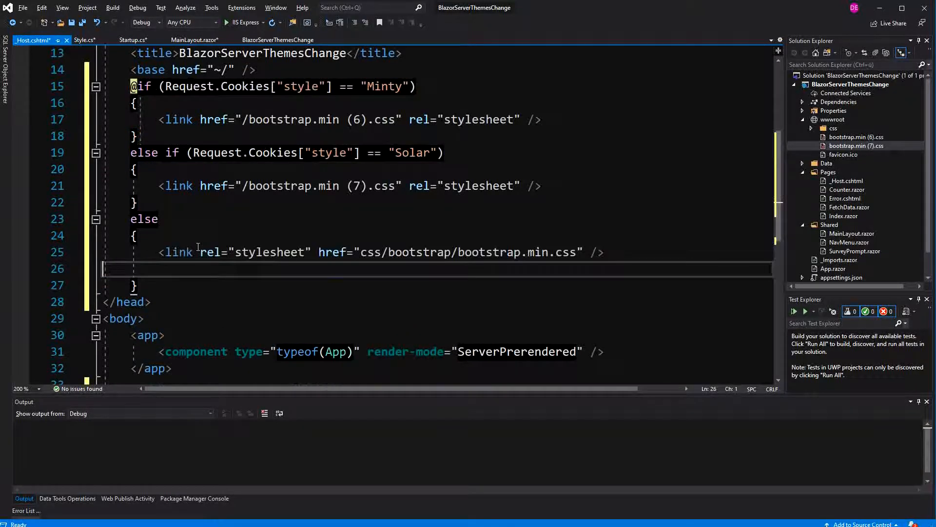
scroll(247, 183, "up", 4)
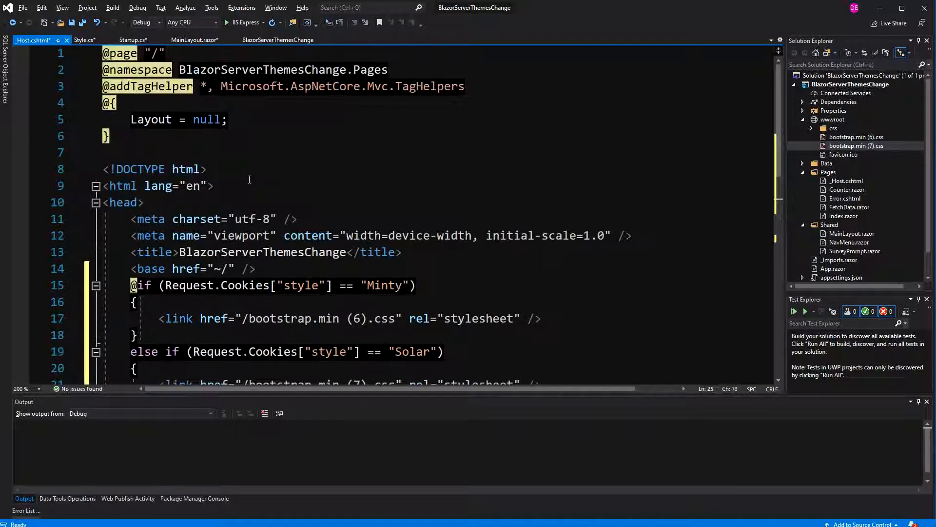
- Run the app with IIS Express so it launches at localhost:44330, then switch to MainLayout.razor
left_click(242, 23)
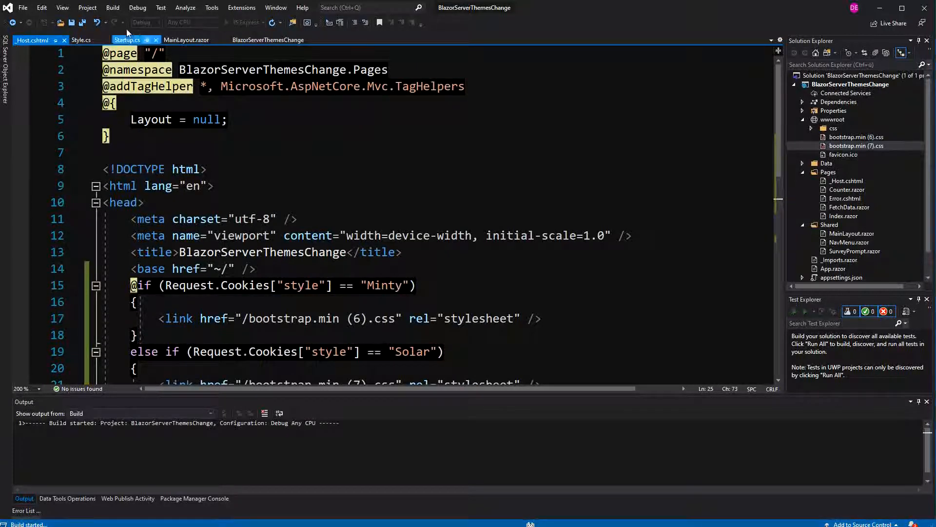
left_click(184, 40)
scroll(229, 152, "up", 2)
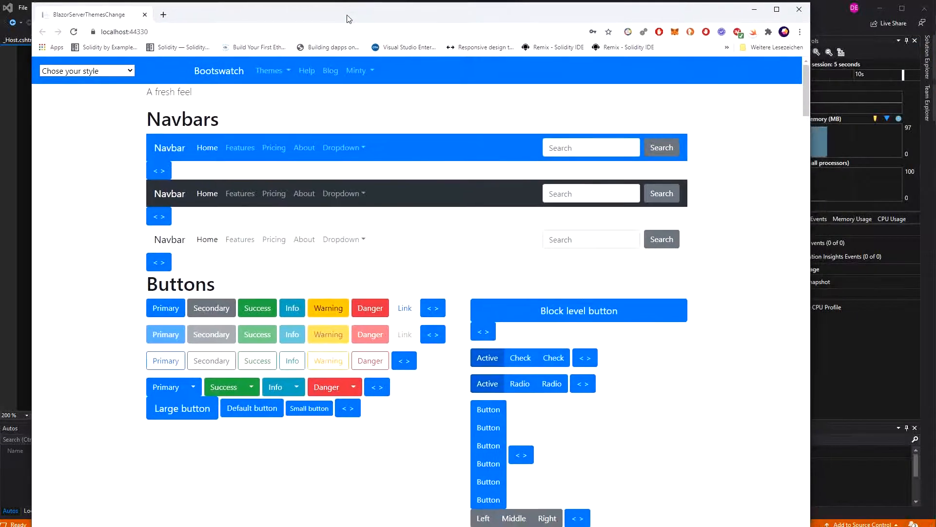
left_click(86, 70)
left_click(81, 93)
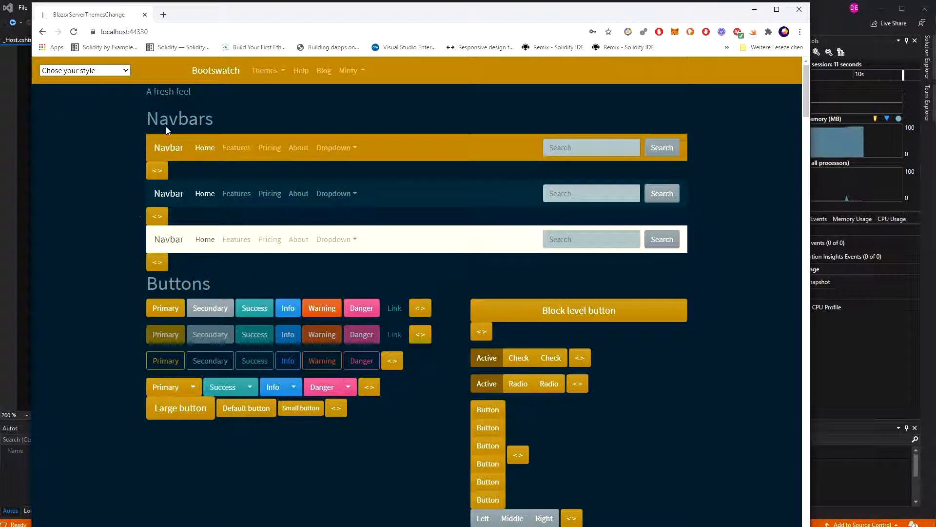
left_click(111, 72)
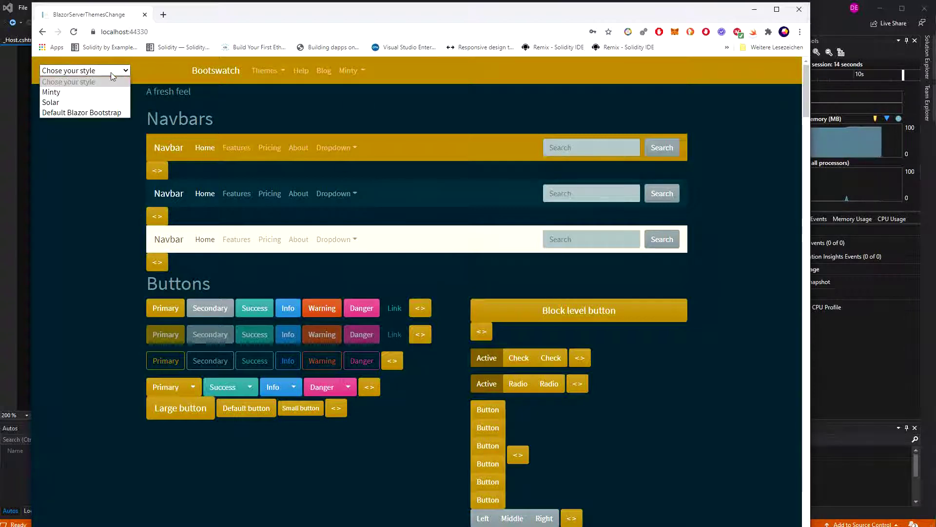
left_click(86, 93)
scroll(352, 203, "down", 2)
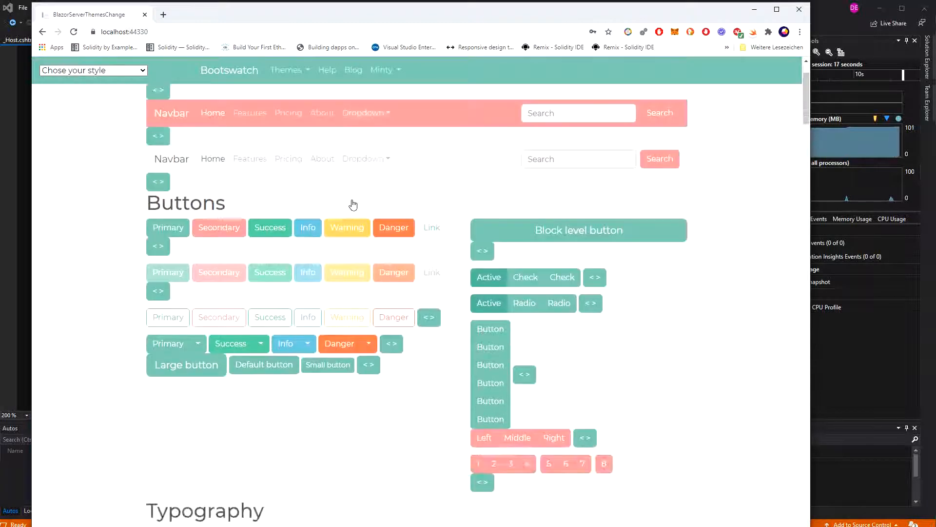
scroll(274, 161, "up", 2)
left_click(115, 74)
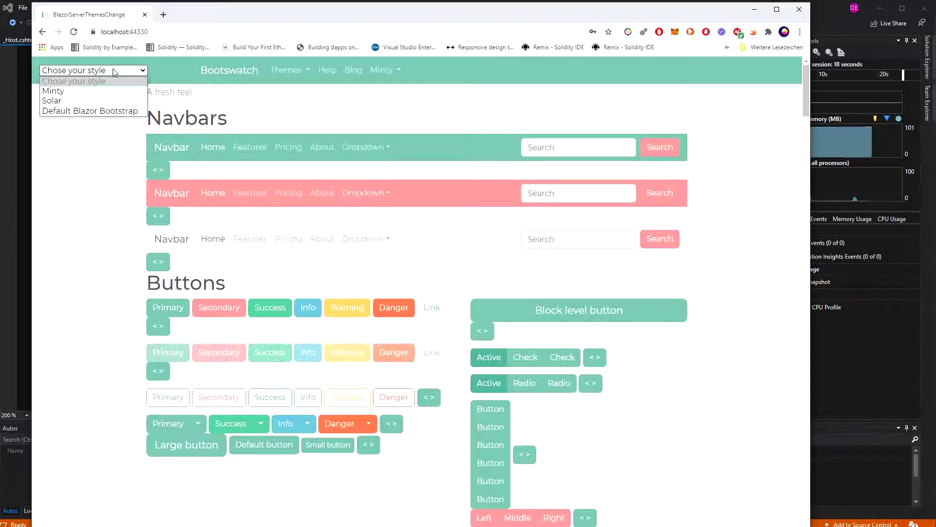
left_click(100, 112)
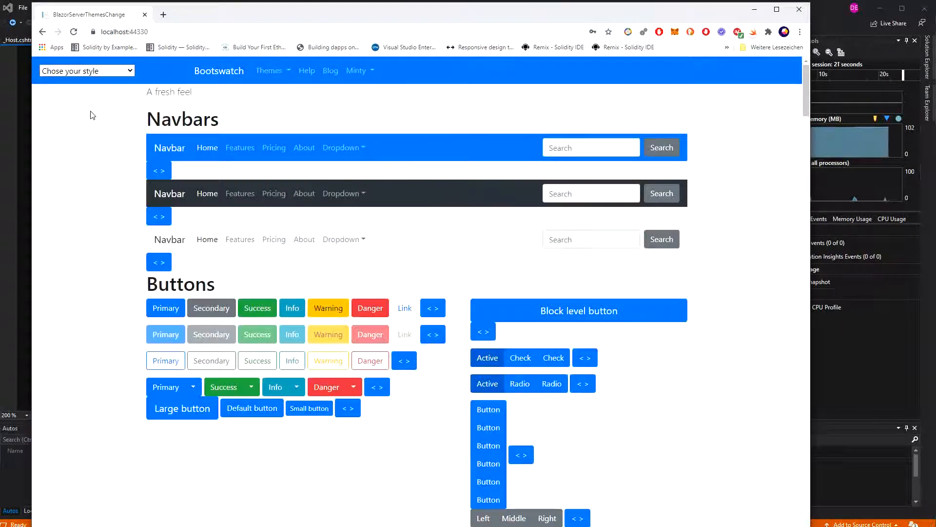
scroll(460, 308, "down", 5)
scroll(460, 308, "up", 5)
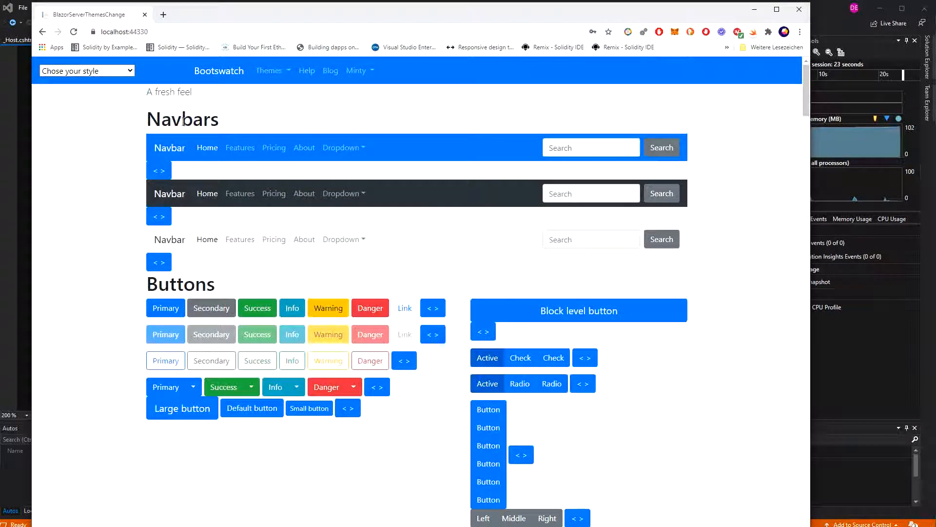